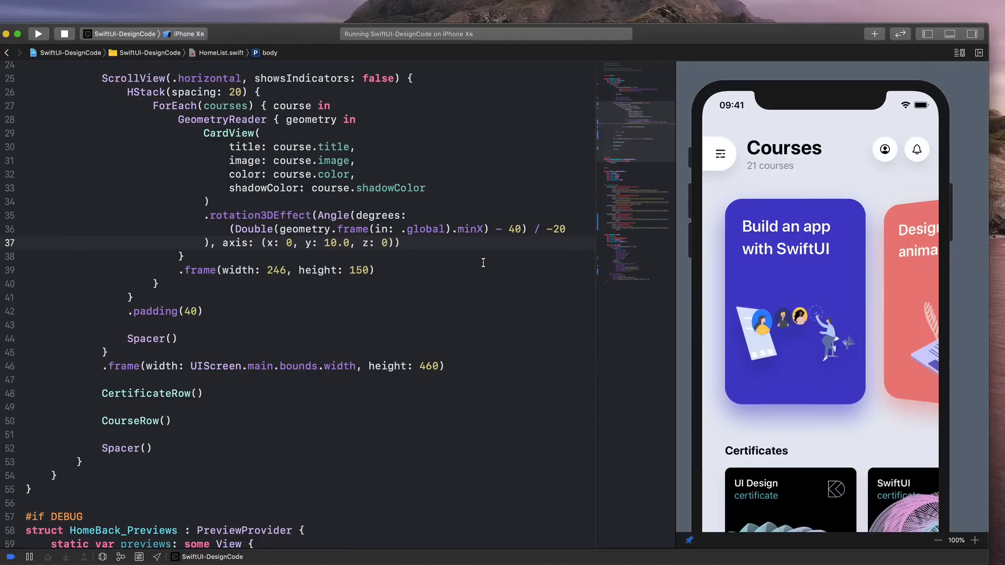
# Undo to strip the GeometryReader, rotation3DEffect and frame code around CardView
pyautogui.press('super+z')
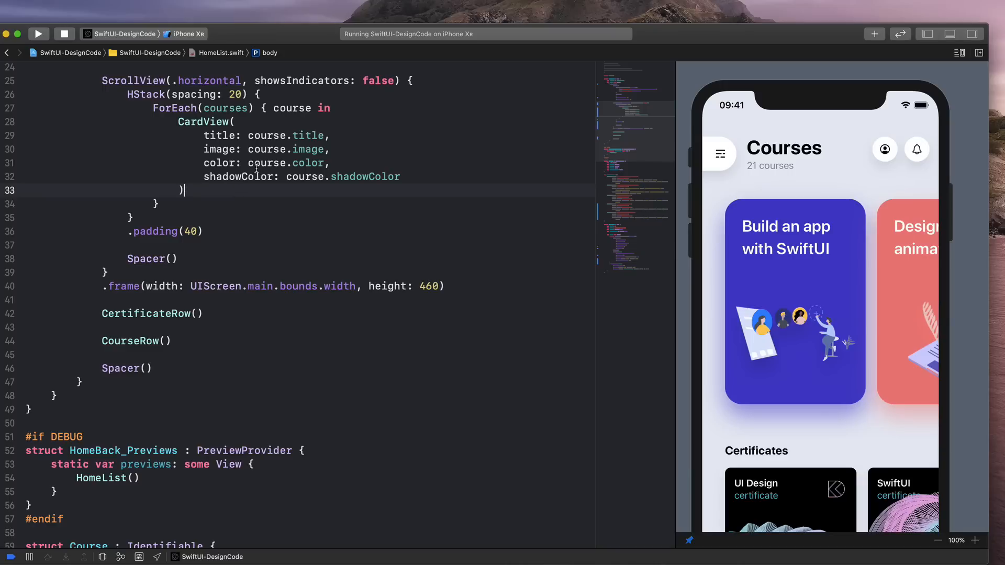
# Embed CardView in a stack and rename it to a GeometryReader with 'geometry in'
pyautogui.keyDown('super'); pyautogui.click(206, 122); pyautogui.keyUp('super')
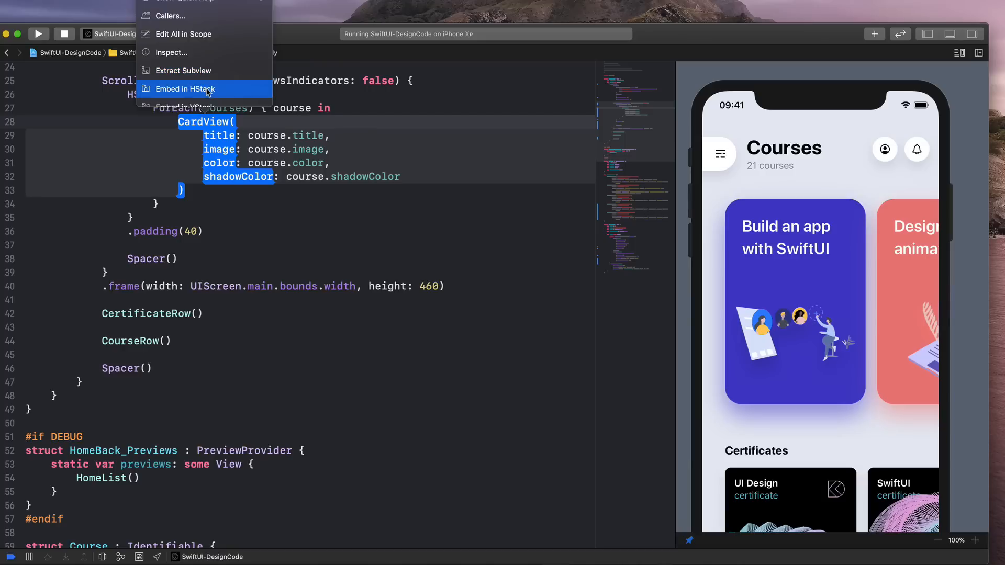
pyautogui.click(208, 89)
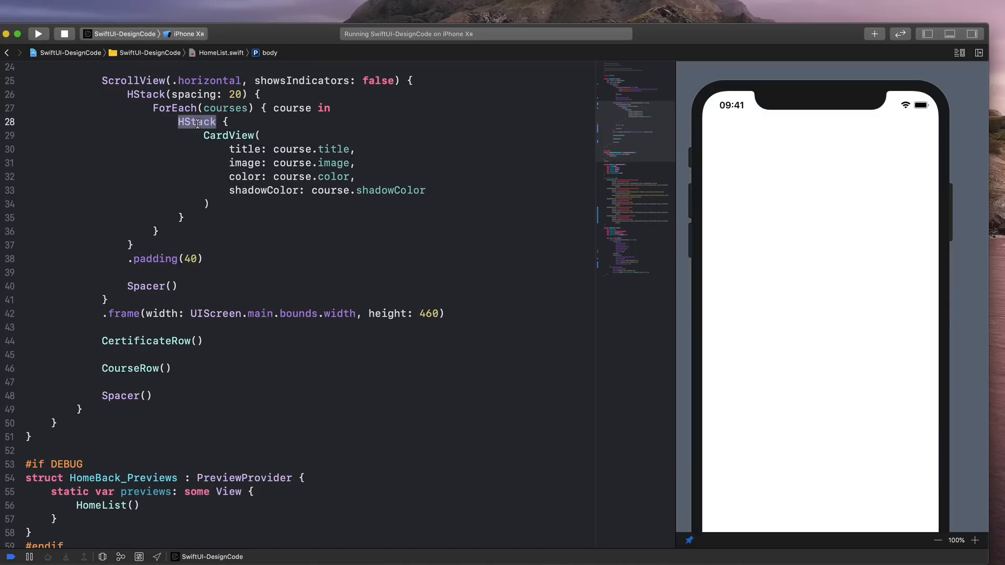
pyautogui.write('Geo')
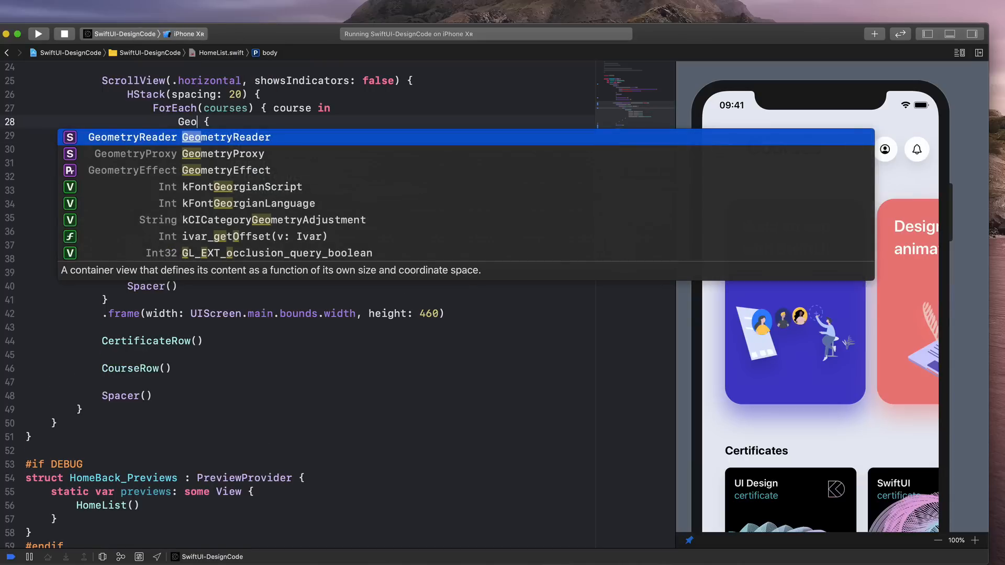
pyautogui.press('Return')
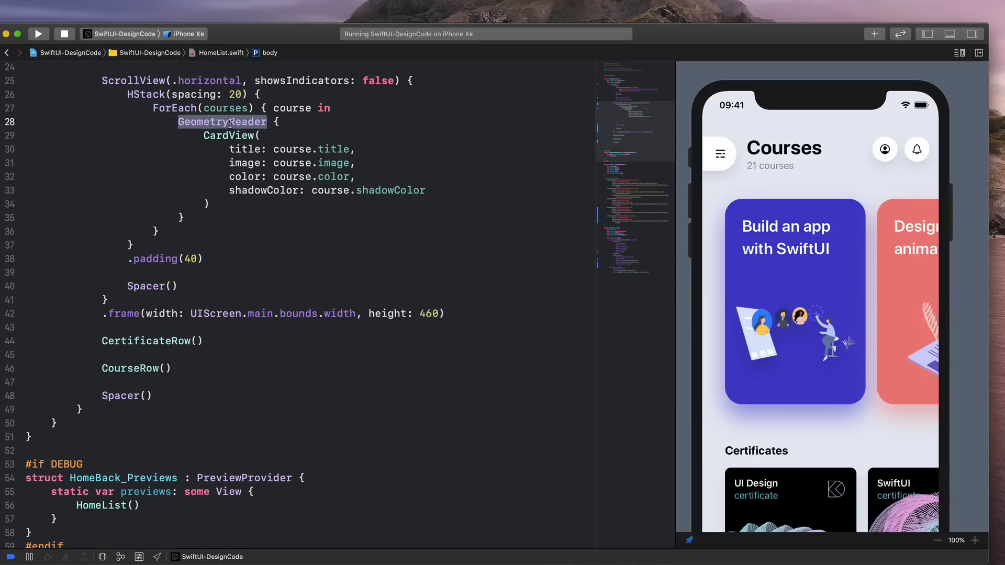
pyautogui.click(328, 121)
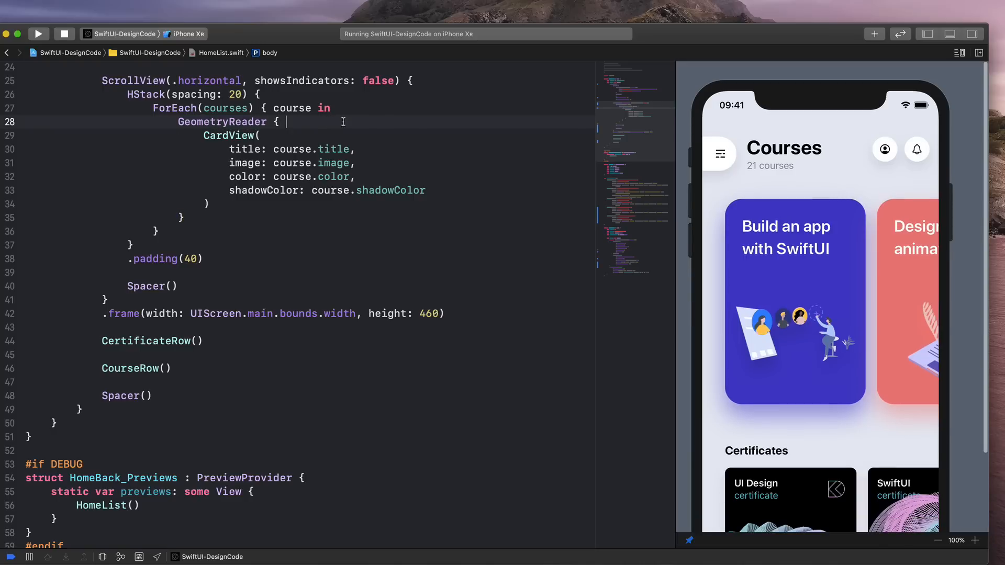
pyautogui.write('geometry in')
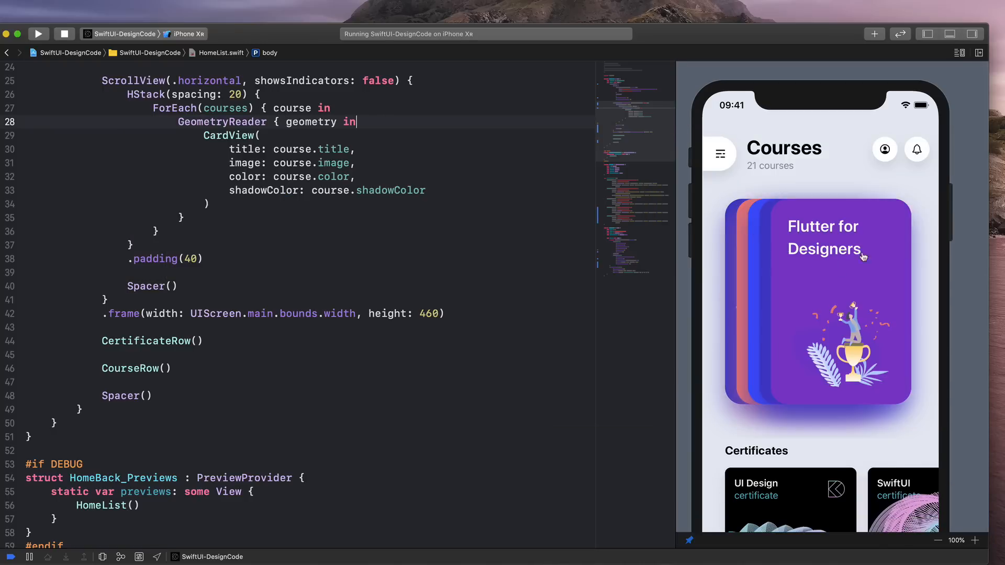
# Give the GeometryReader a .frame(width: 246, height: 150) from the Library
pyautogui.click(234, 220)
pyautogui.press('Return')
pyautogui.press('super+shift+l')
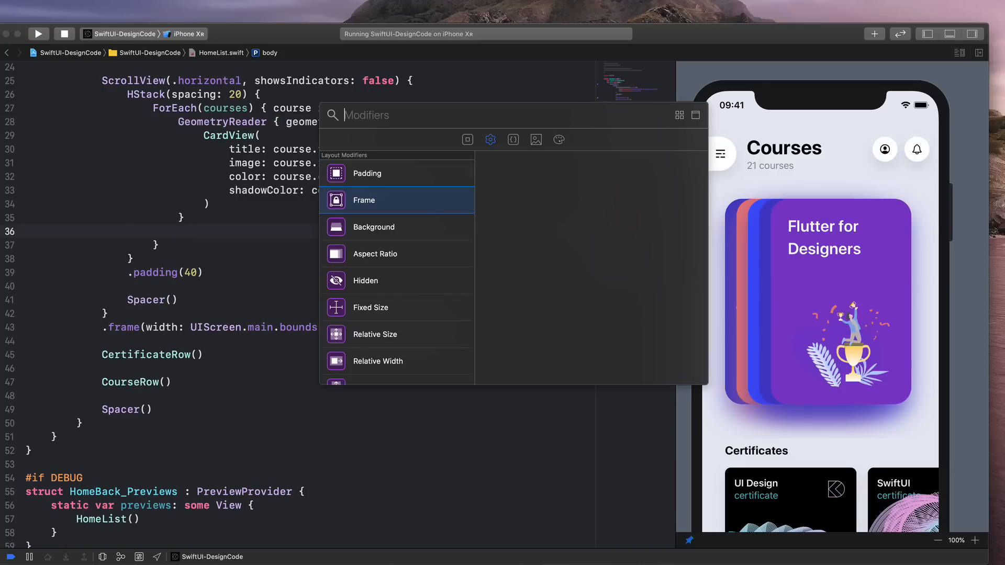
pyautogui.write('frame')
pyautogui.press('Return')
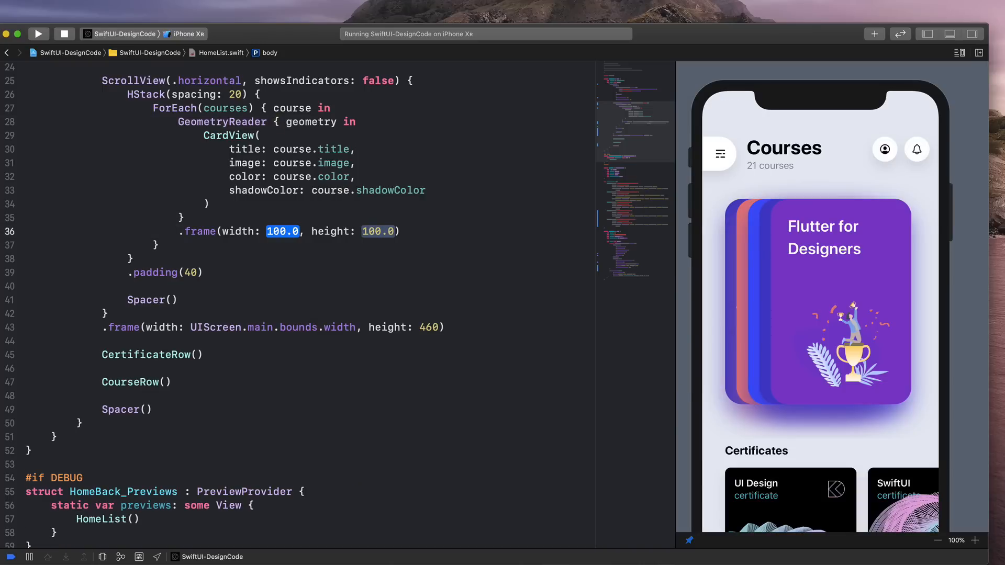
pyautogui.write('246')
pyautogui.press('Tab')
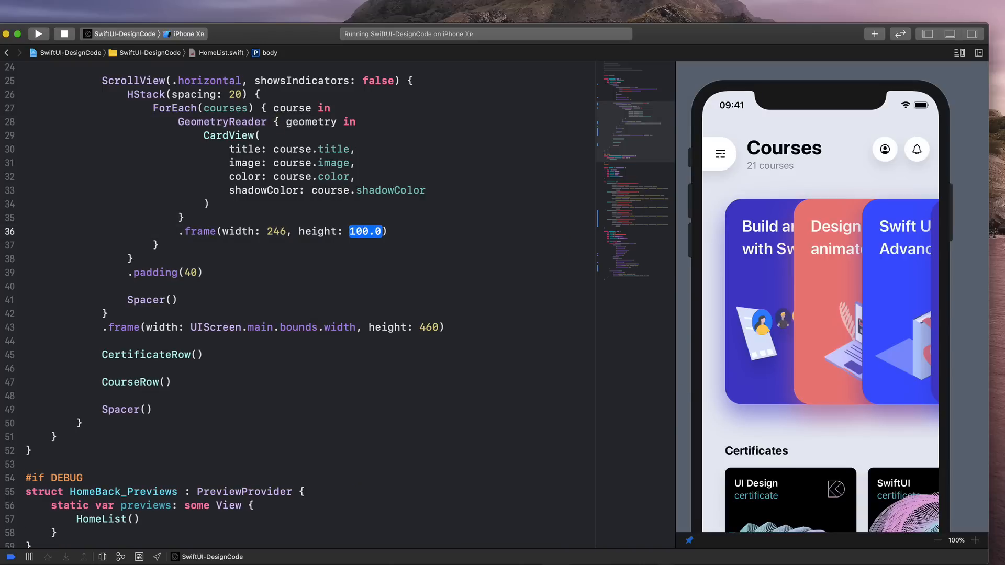
pyautogui.write('150')
# Add .rotation3DEffect from the Library to CardView and change its 90-degree angle to 30
pyautogui.click(269, 202)
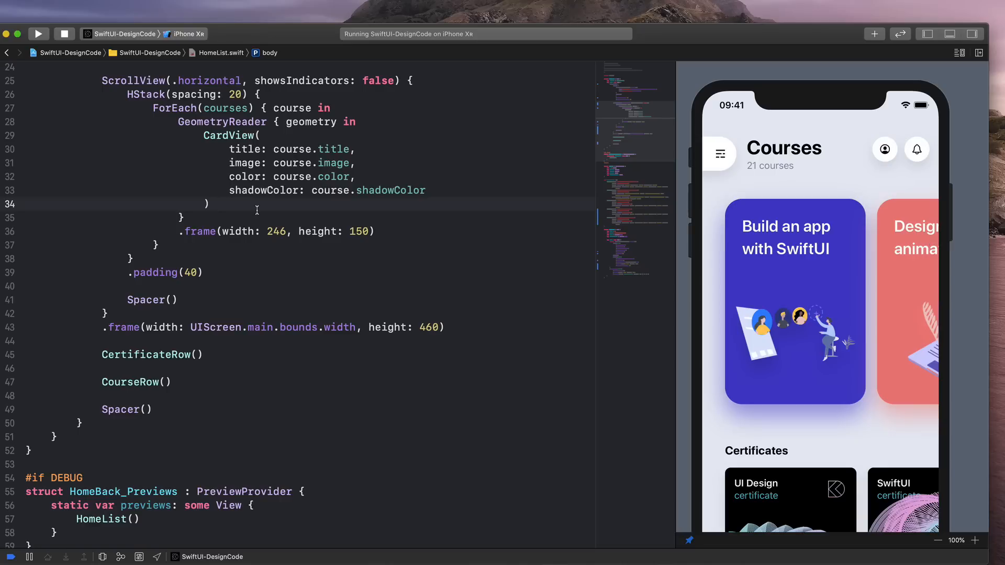
pyautogui.press('Return')
pyautogui.press('super+shift+l')
pyautogui.write('3d')
pyautogui.press('Return')
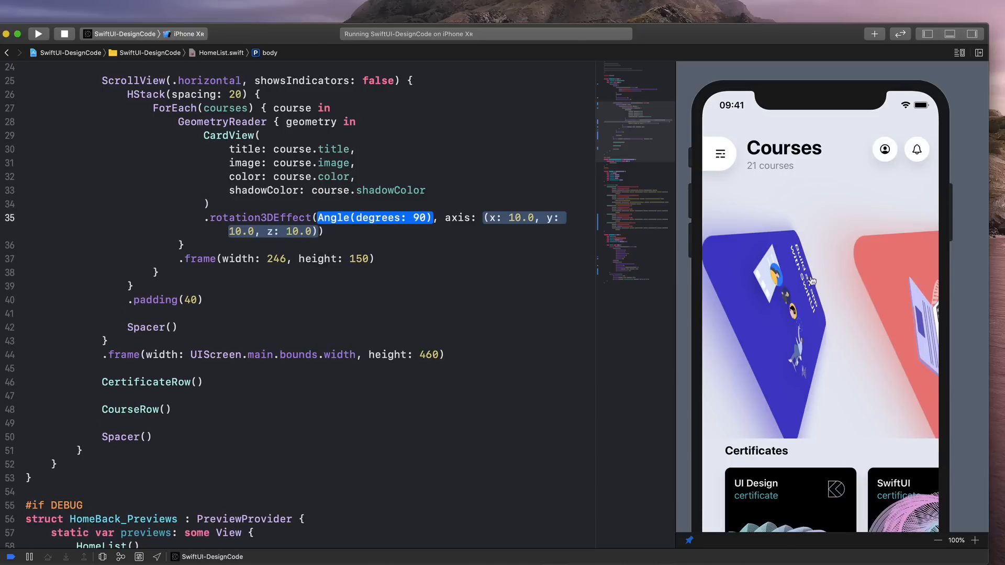
pyautogui.doubleClick(408, 219)
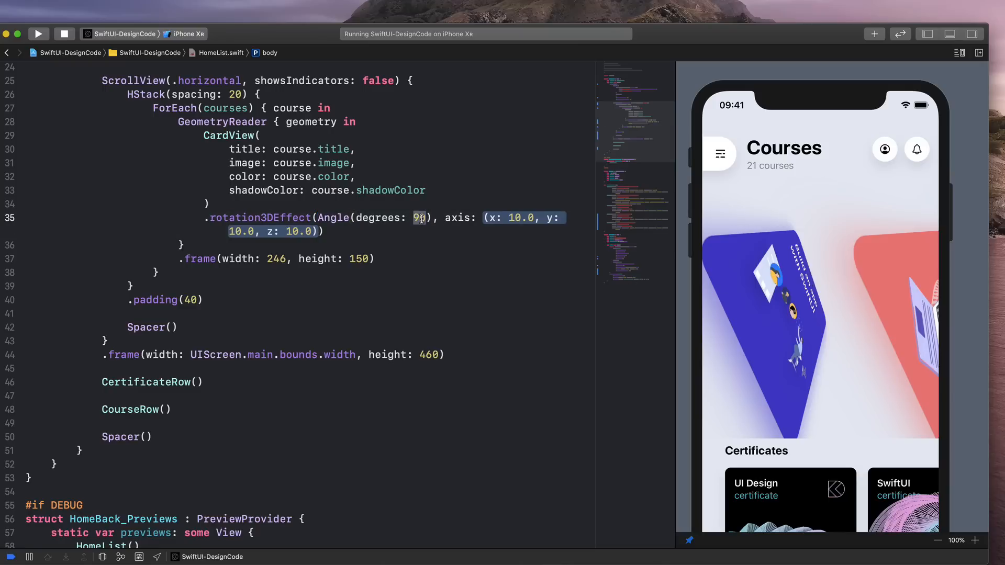
pyautogui.write('30')
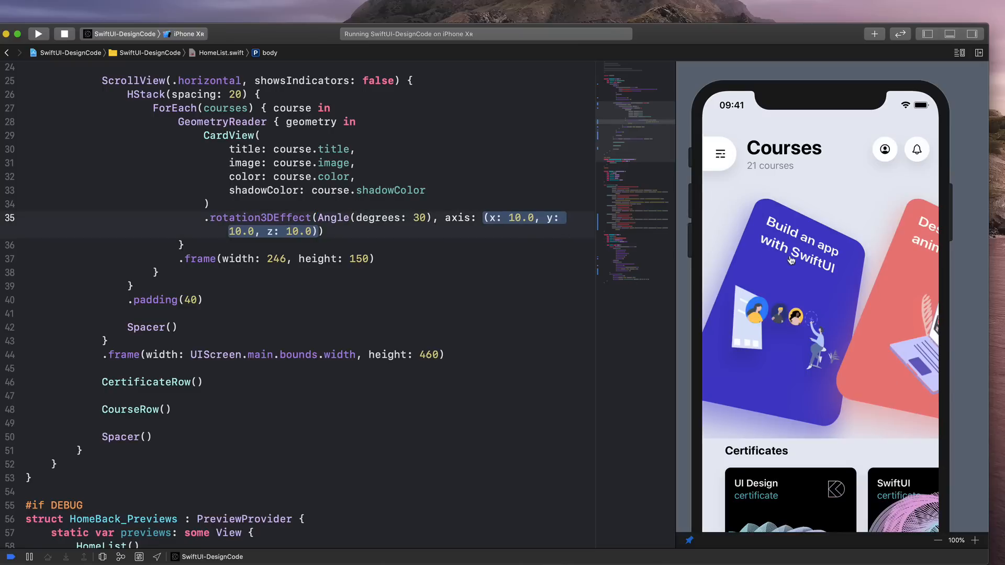
pyautogui.hscroll(5, 793, 261)
pyautogui.hscroll(5, 780, 292)
pyautogui.hscroll(-10, 781, 291)
# Review the GeometryReader's geometry parameter and the 30-degree rotation angle
pyautogui.doubleClick(310, 123)
pyautogui.doubleClick(245, 123)
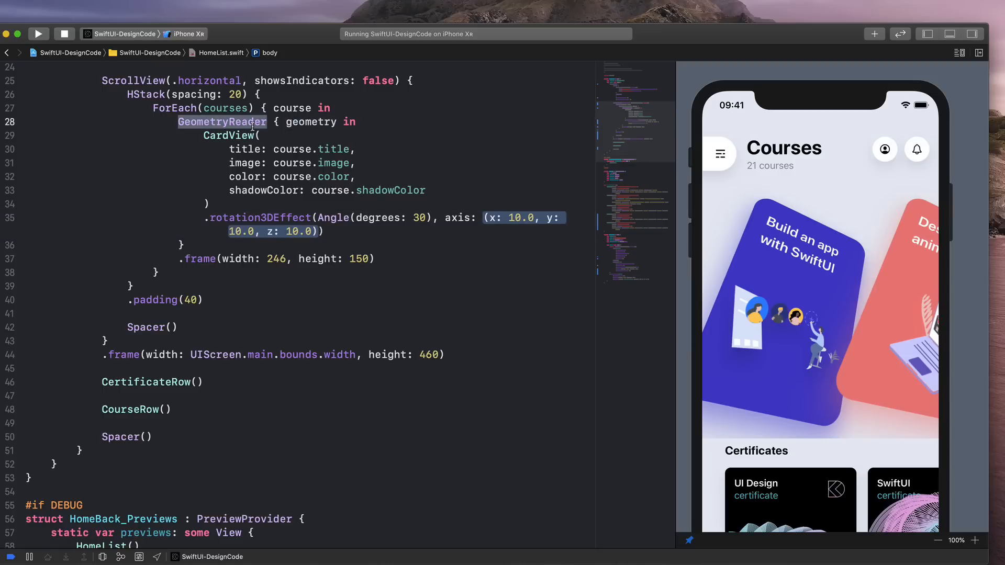
pyautogui.doubleClick(420, 218)
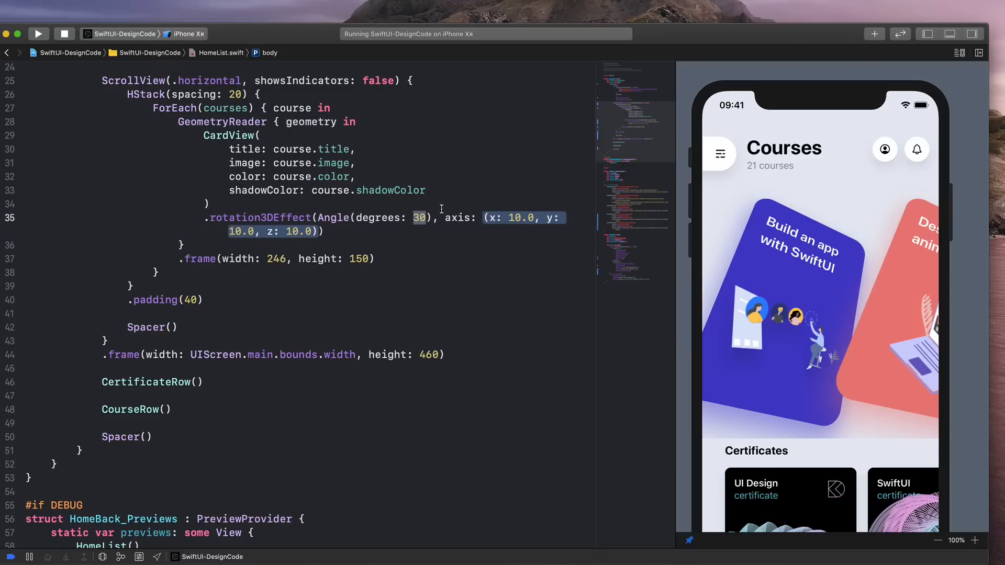
# Put the rotation angle on its own line within the rotation3DEffect call
pyautogui.press('Left')
pyautogui.press('Return')
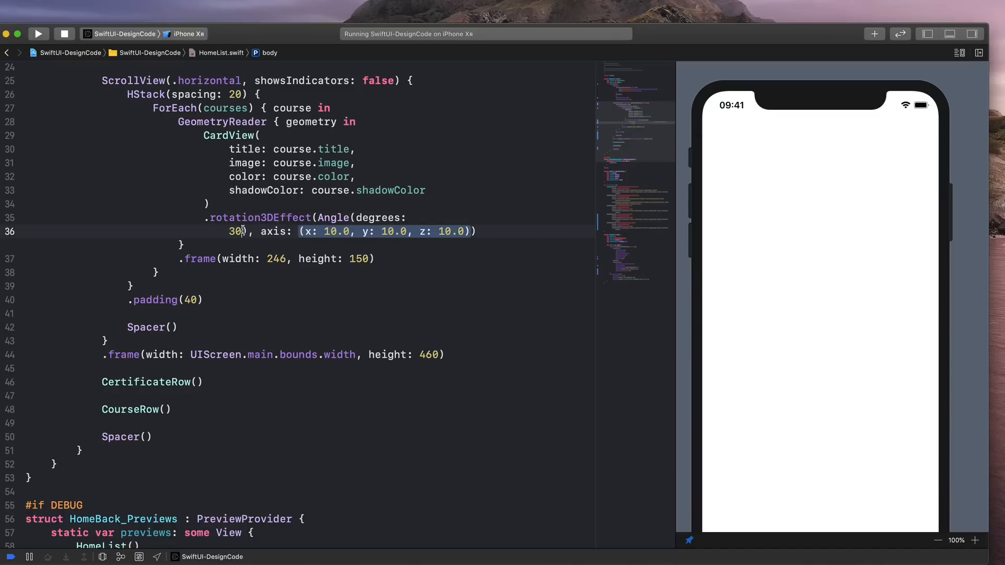
pyautogui.press('Return')
pyautogui.click(275, 230)
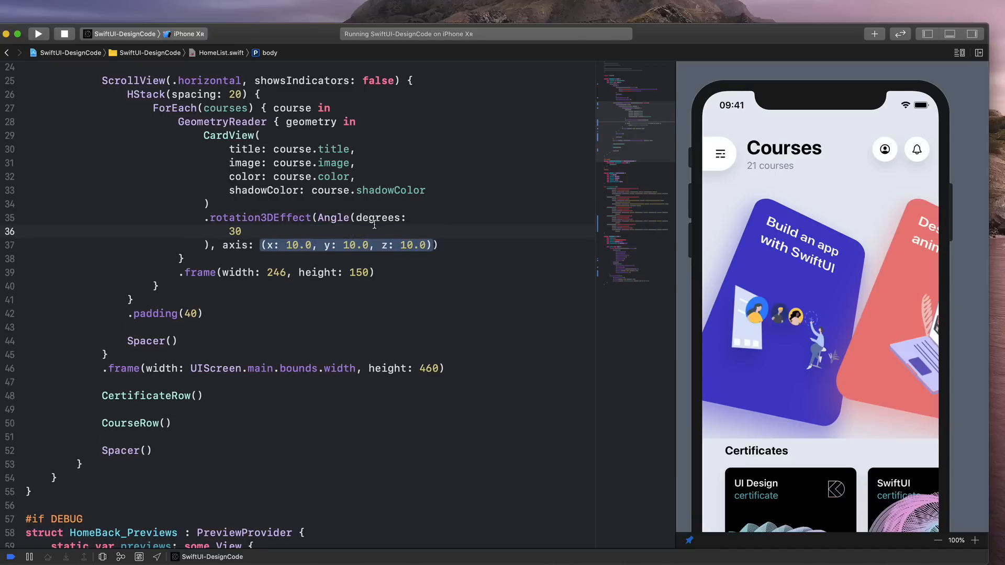
# Replace the 30 with Double(geometry.frame(in: .global).minX) via autocomplete
pyautogui.doubleClick(235, 231)
pyautogui.write('Double()')
pyautogui.press('Left')
pyautogui.write('geometry')
pyautogui.press('Return')
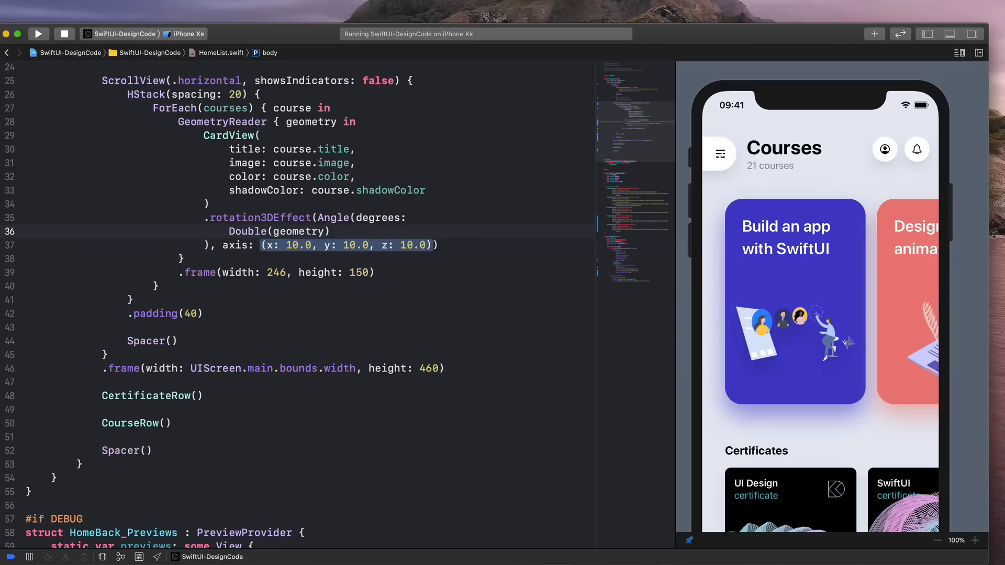
pyautogui.write('.frame')
pyautogui.write('(in')
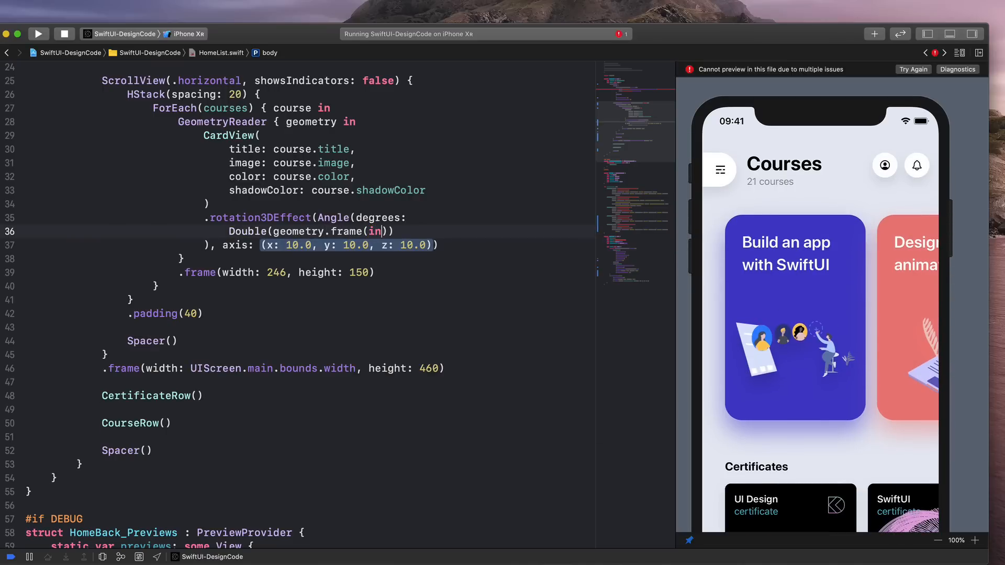
pyautogui.write(': .global).')
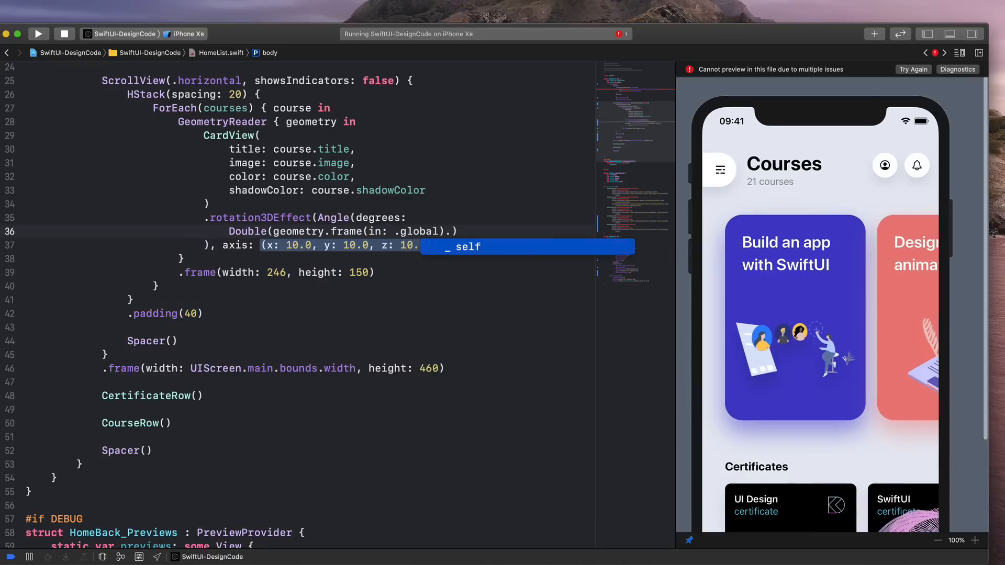
pyautogui.write('minX')
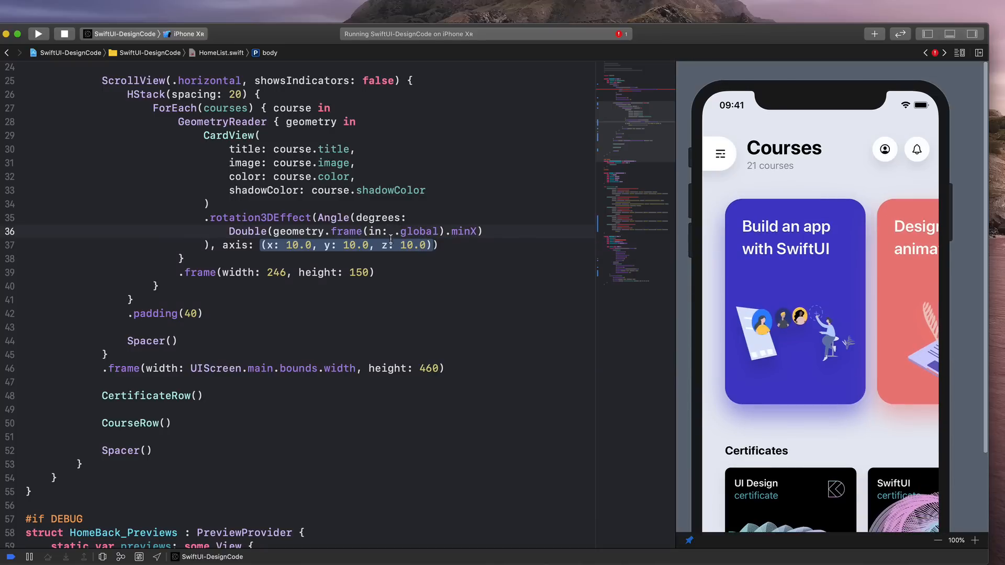
pyautogui.moveTo(817, 295)
pyautogui.mouseDown()
pyautogui.moveTo(765, 298)
pyautogui.moveTo(888, 302)
pyautogui.mouseUp()
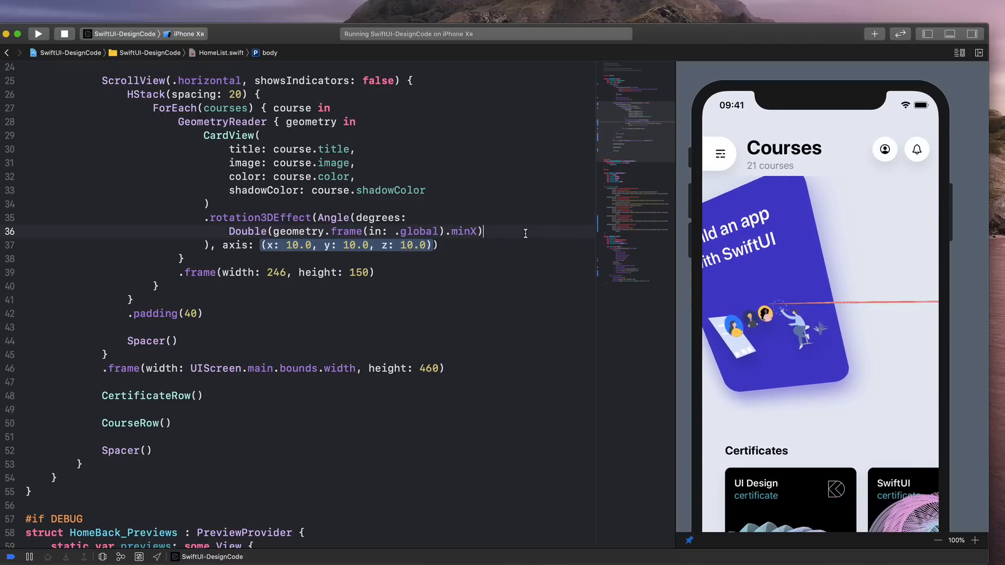
pyautogui.write(' /')
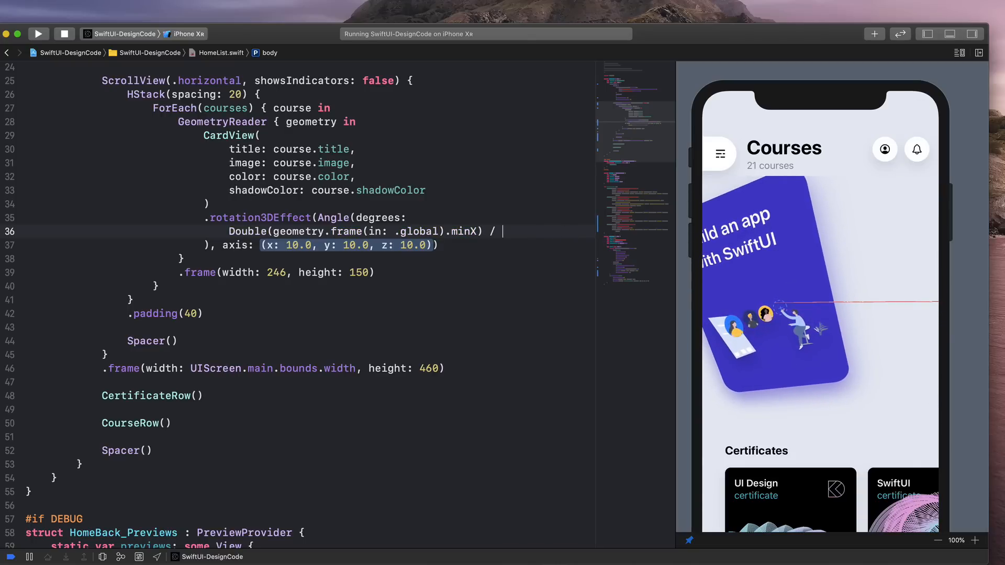
pyautogui.write(' 20')
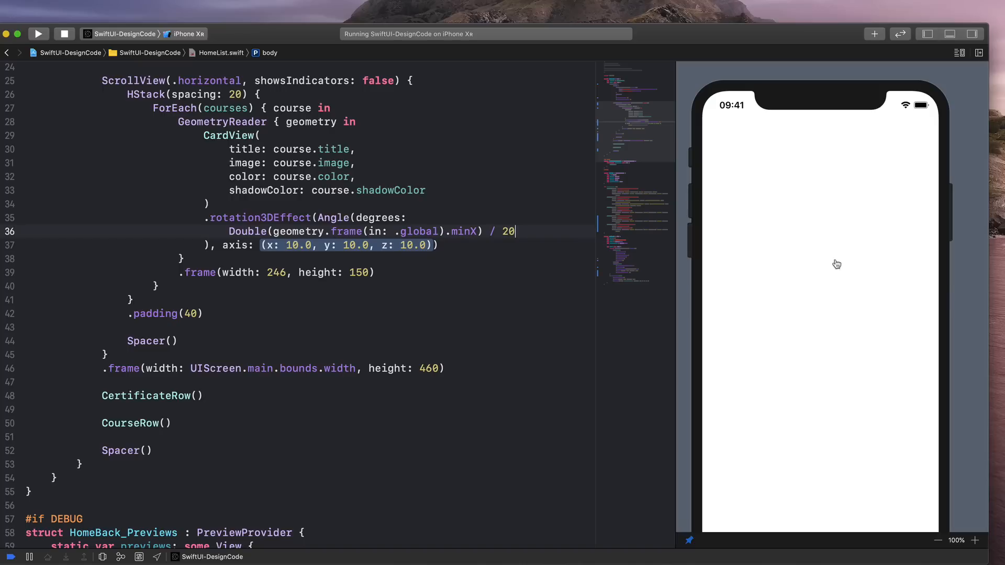
pyautogui.hscroll(10, 835, 265)
pyautogui.hscroll(-10, 745, 275)
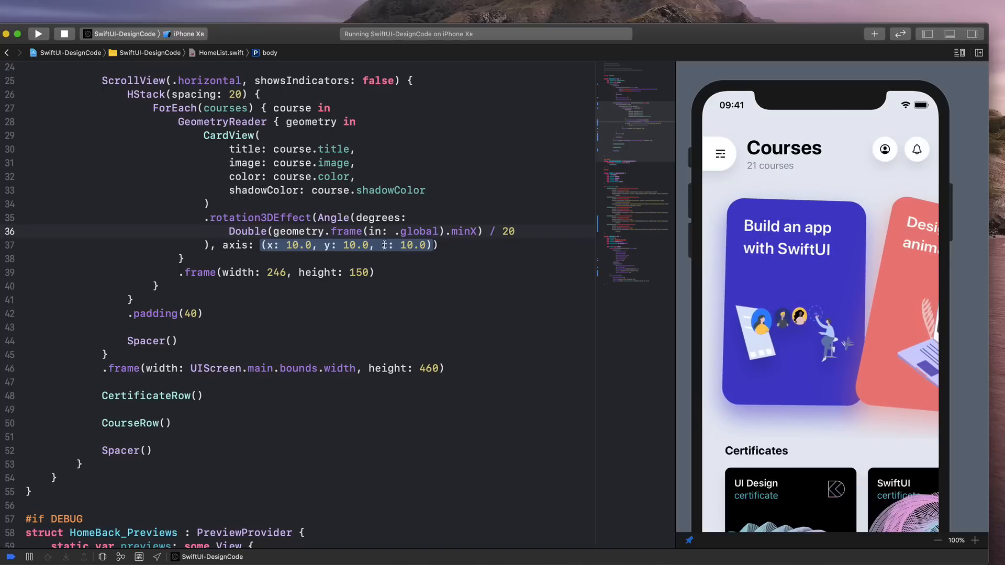
# Set the rotation axis to (x: 0, y: 10.0, z: 0) so cards spin only around y
pyautogui.doubleClick(311, 246)
pyautogui.write('0')
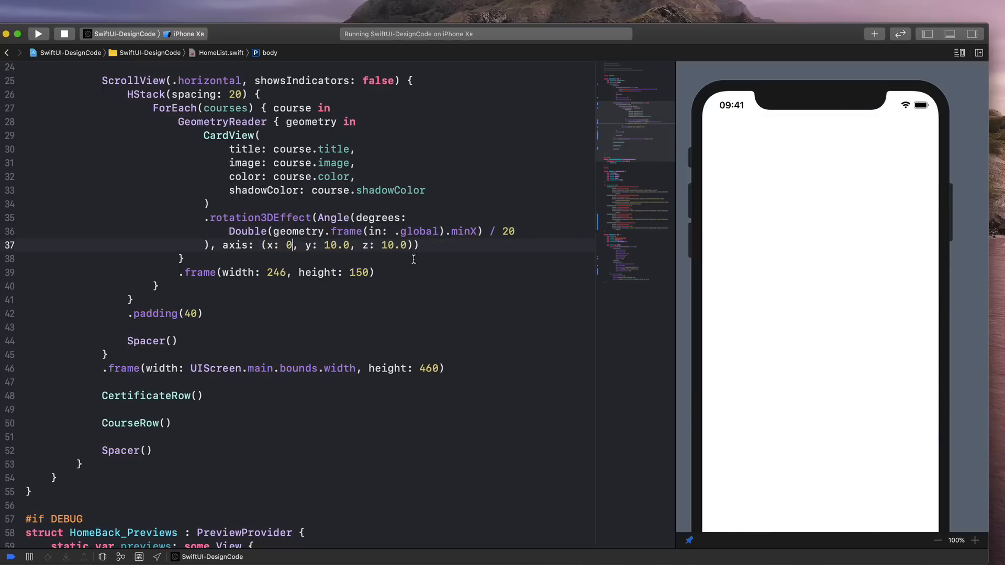
pyautogui.doubleClick(394, 245)
pyautogui.write('0')
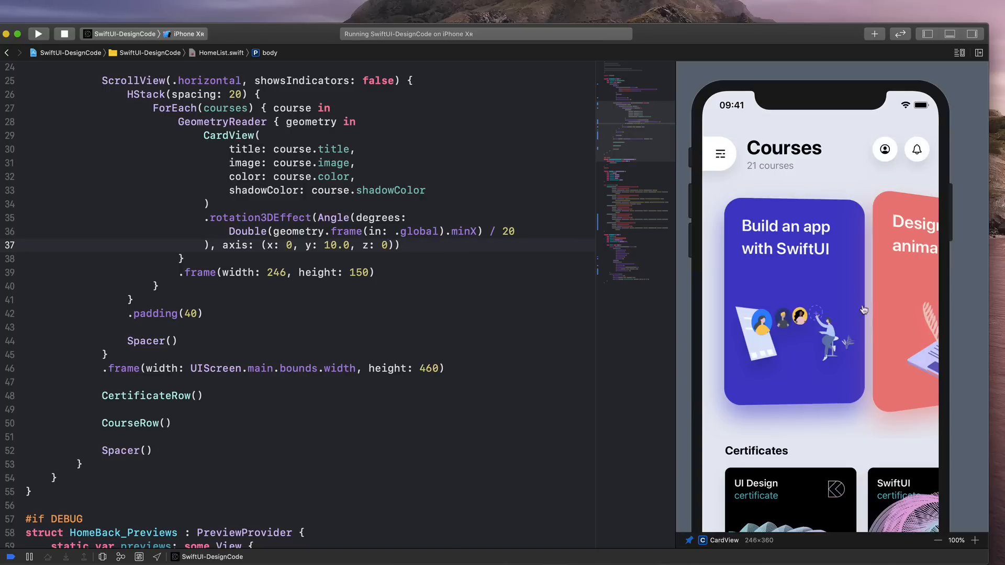
pyautogui.hscroll(5, 782, 307)
pyautogui.hscroll(-5, 783, 307)
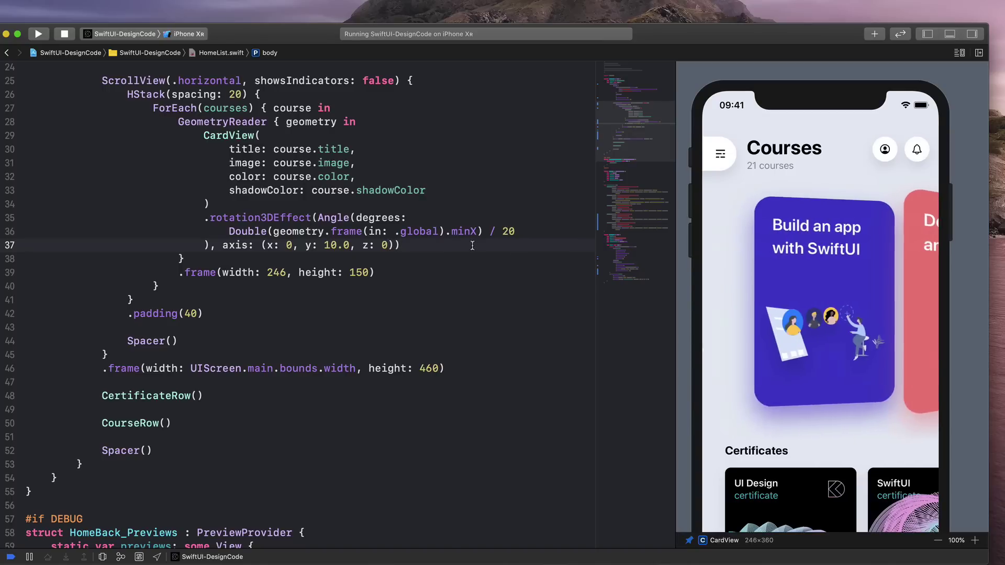
# Change the divisor to -20 and check the gentler tilt against the 40 padding
pyautogui.click(502, 232)
pyautogui.write('-')
pyautogui.click(528, 245)
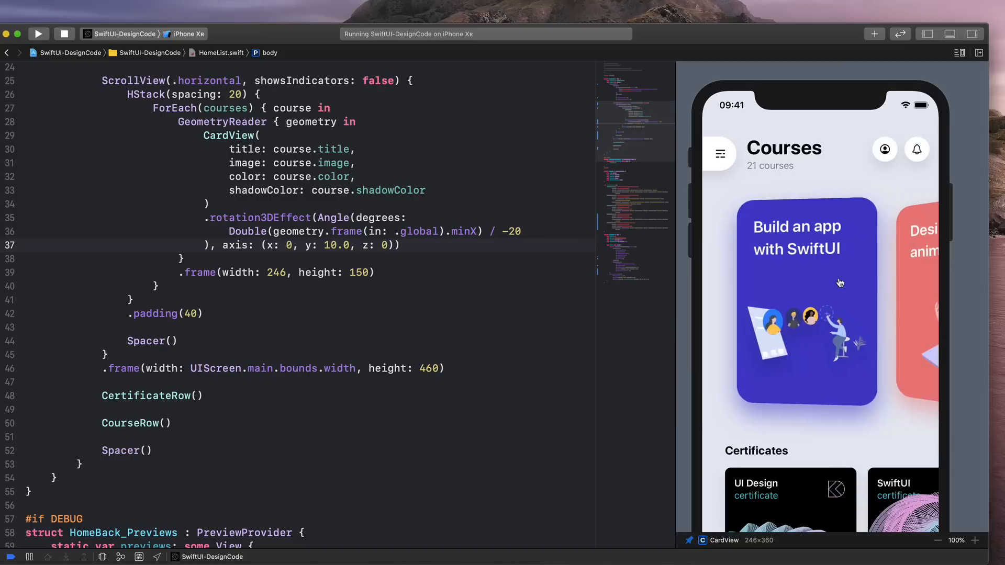
pyautogui.hscroll(5, 813, 285)
pyautogui.hscroll(-4, 781, 285)
pyautogui.hscroll(-3, 781, 287)
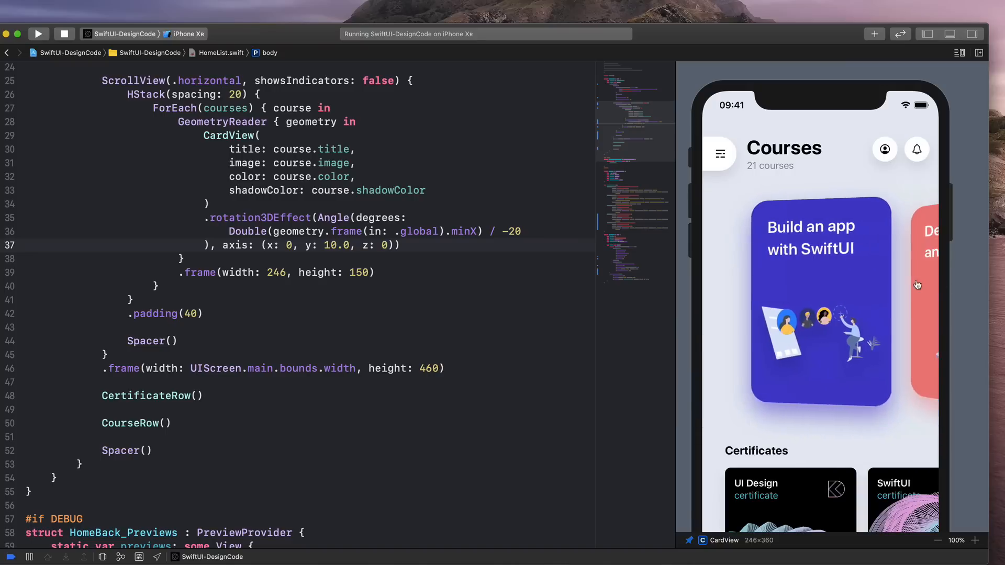
pyautogui.doubleClick(190, 314)
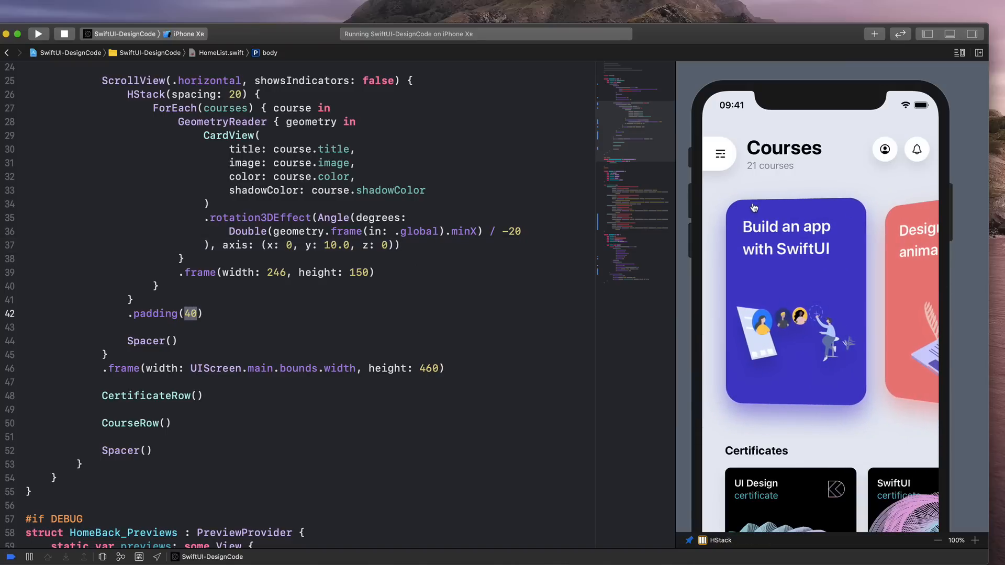
pyautogui.hscroll(2, 745, 209)
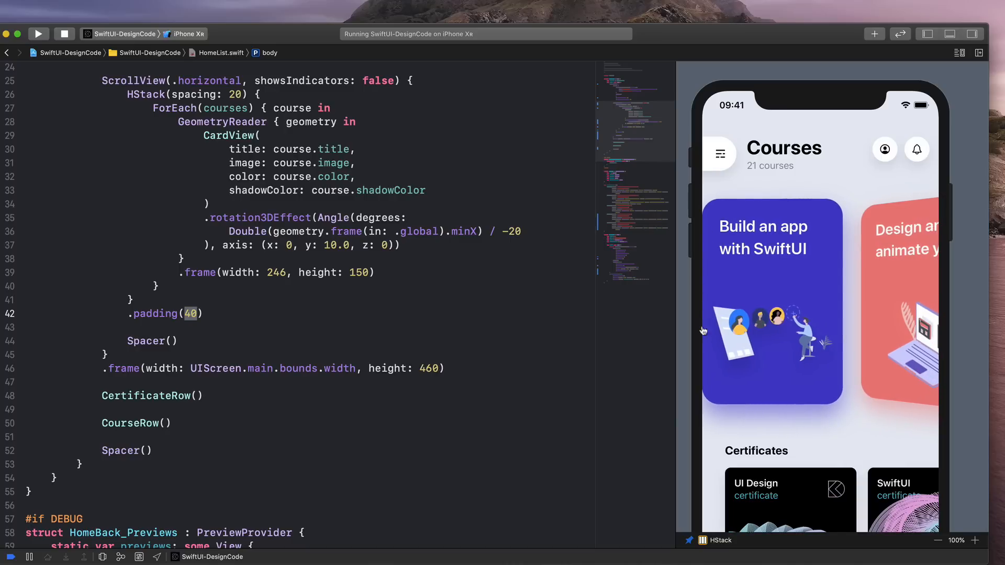
# Wrap the Double(...minX) expression in parentheses and subtract 40 before dividing by -20
pyautogui.click(315, 218)
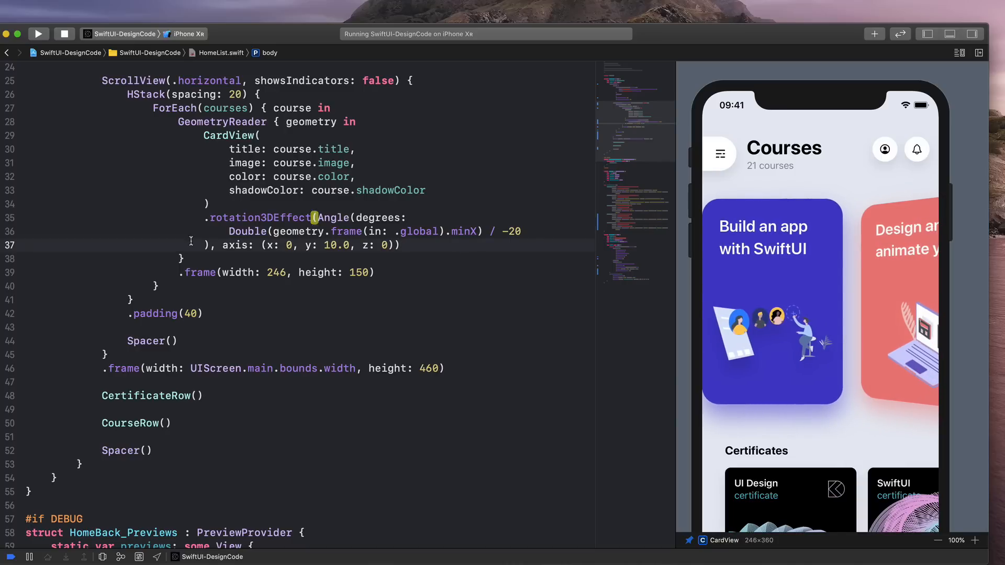
pyautogui.click(229, 232)
pyautogui.keyDown('shift'); pyautogui.click(482, 232); pyautogui.keyUp('shift')
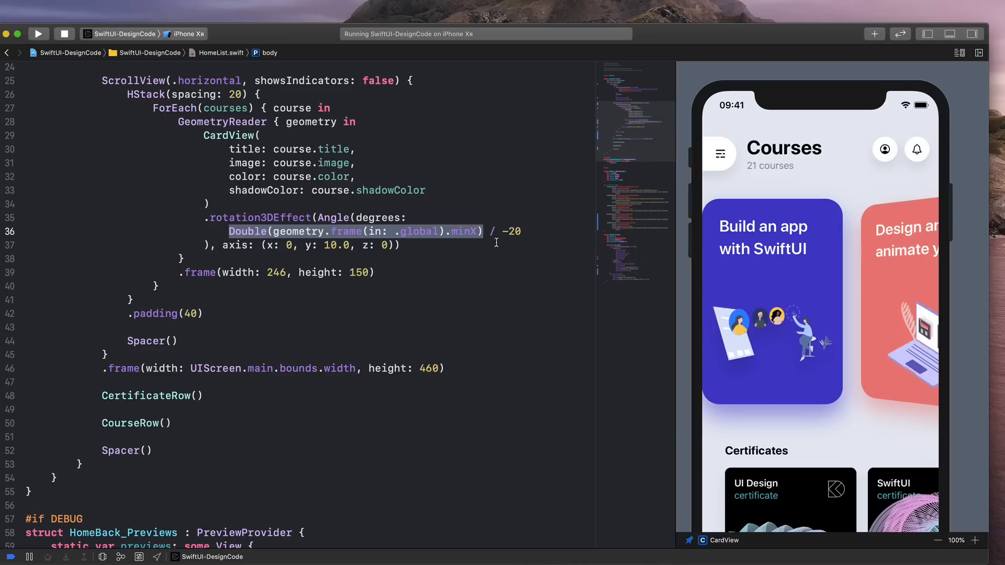
pyautogui.write('(')
pyautogui.press('Right')
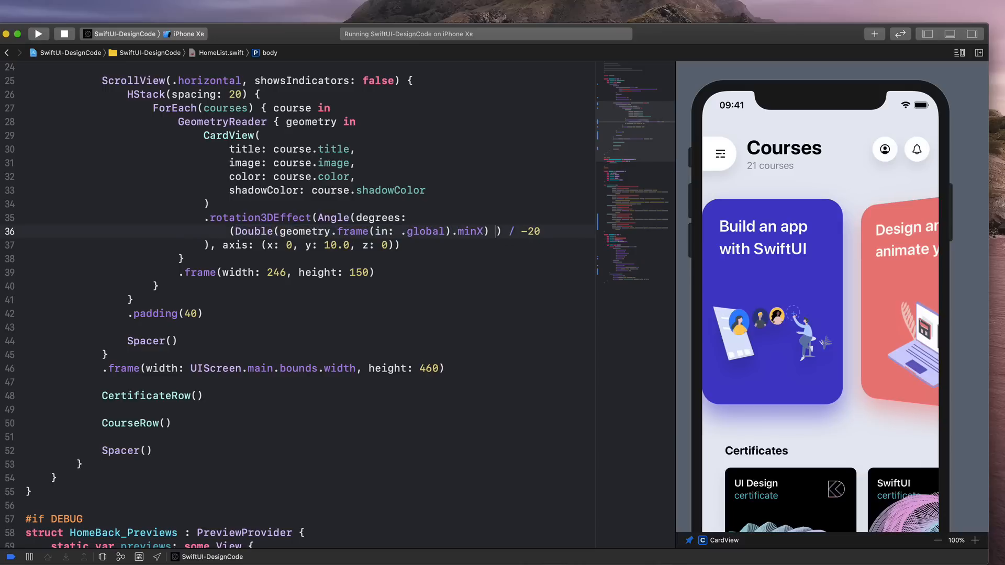
pyautogui.write('- 40')
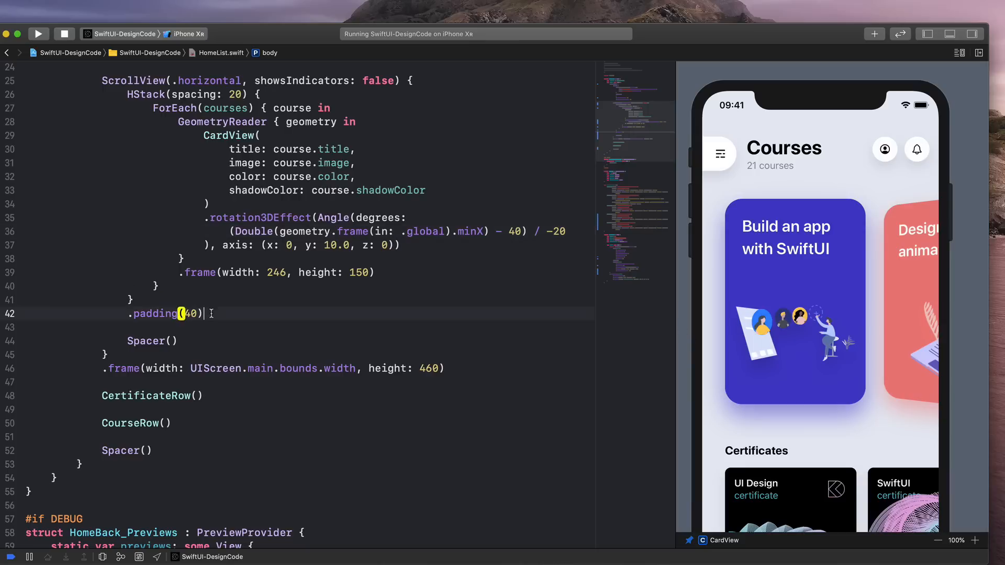
# Highlight the 40 padding line that the offset matches, then deselect it
pyautogui.tripleClick(182, 313)
pyautogui.click(451, 305)
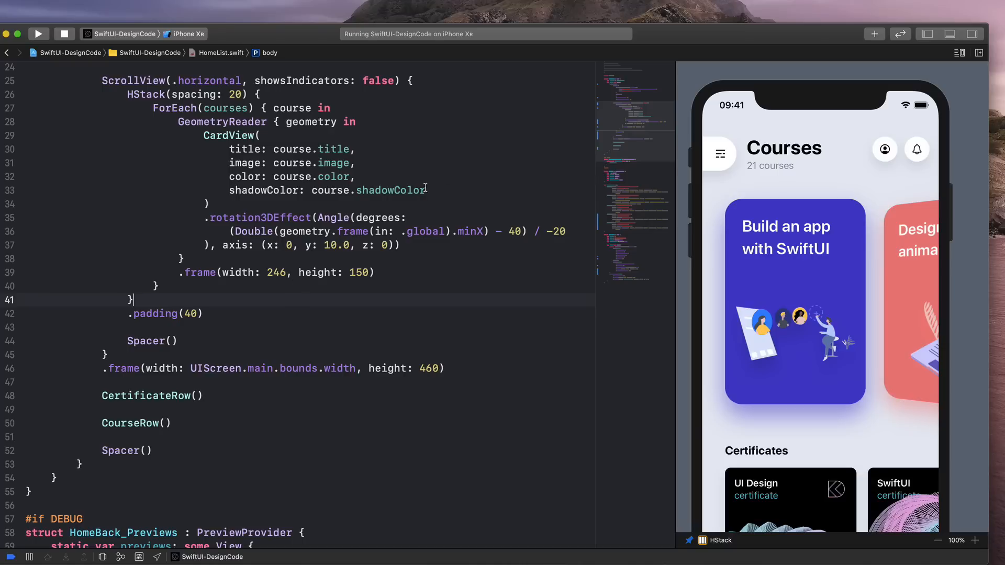
pyautogui.doubleClick(239, 121)
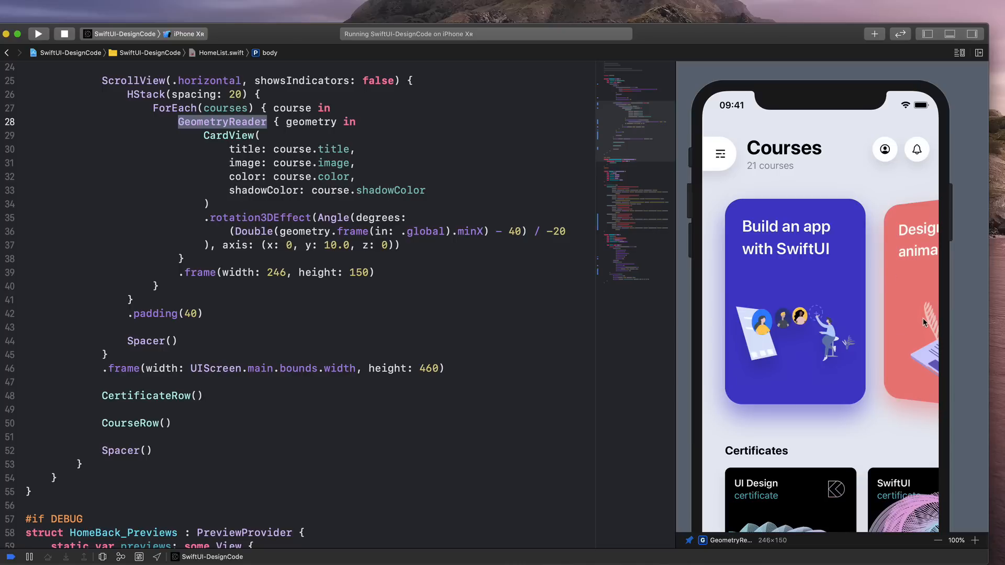
pyautogui.moveTo(191, 368); pyautogui.dragTo(357, 368)
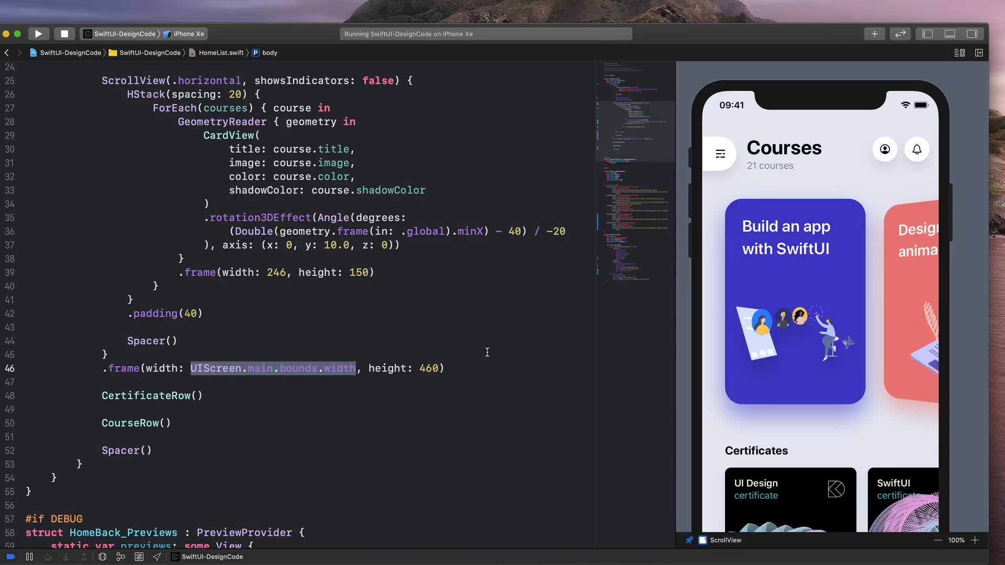
pyautogui.doubleClick(231, 123)
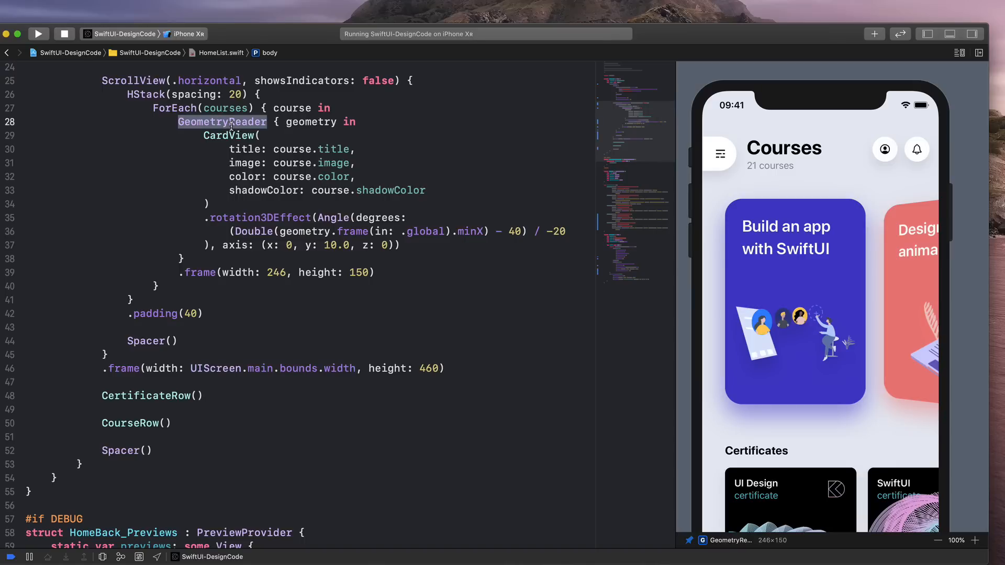
pyautogui.doubleClick(323, 124)
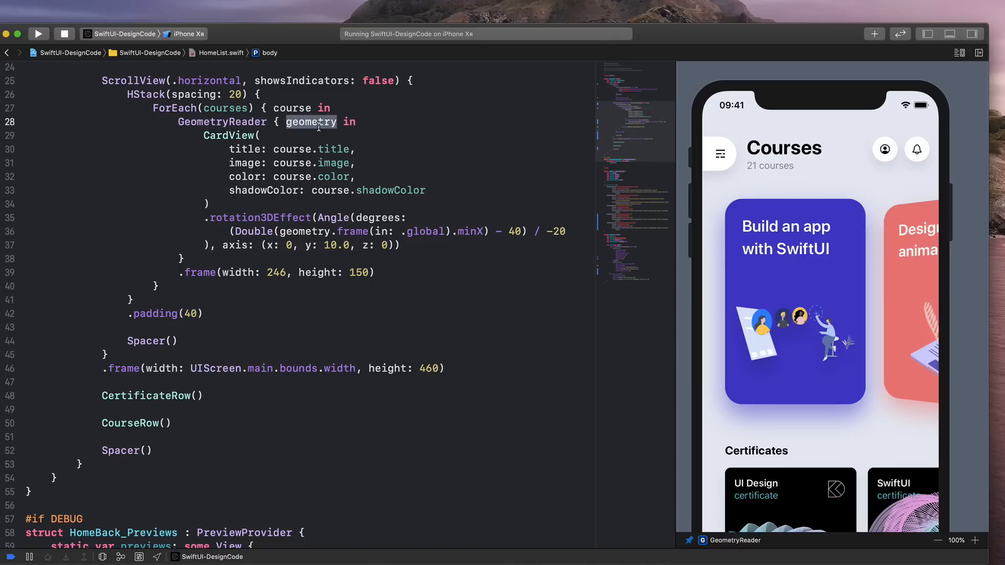
pyautogui.click(407, 271)
pyautogui.doubleClick(259, 123)
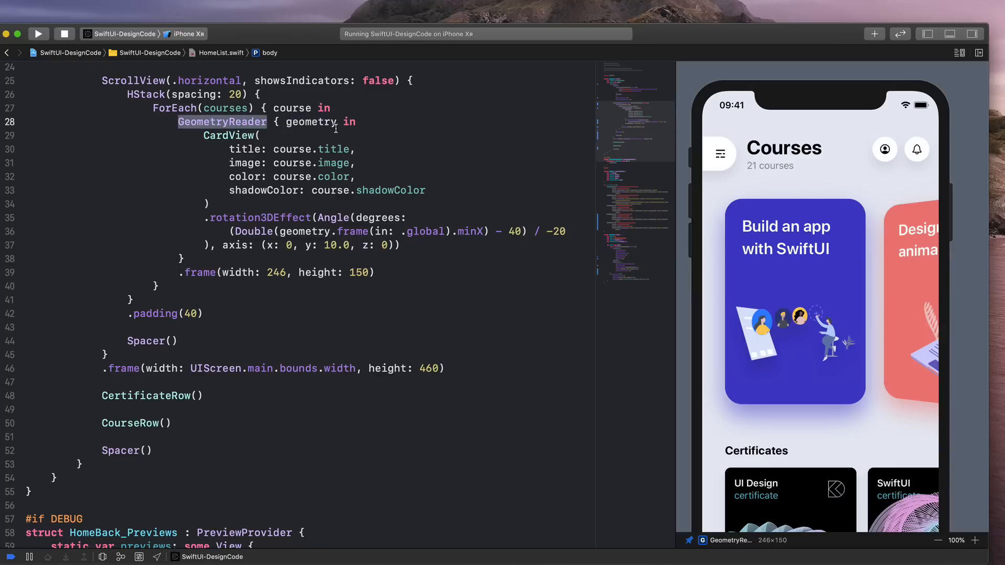
pyautogui.doubleClick(212, 137)
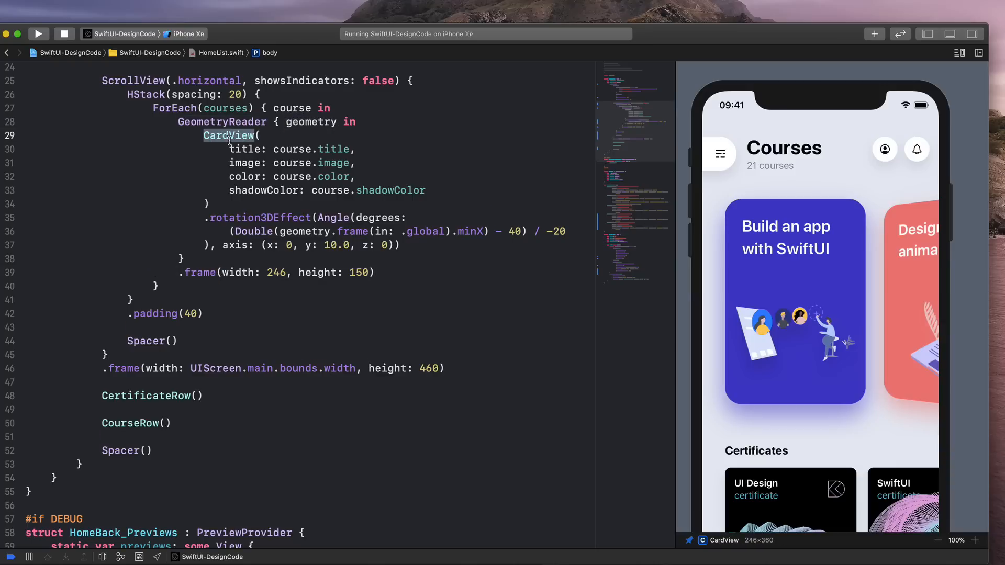
pyautogui.moveTo(179, 122); pyautogui.dragTo(385, 121)
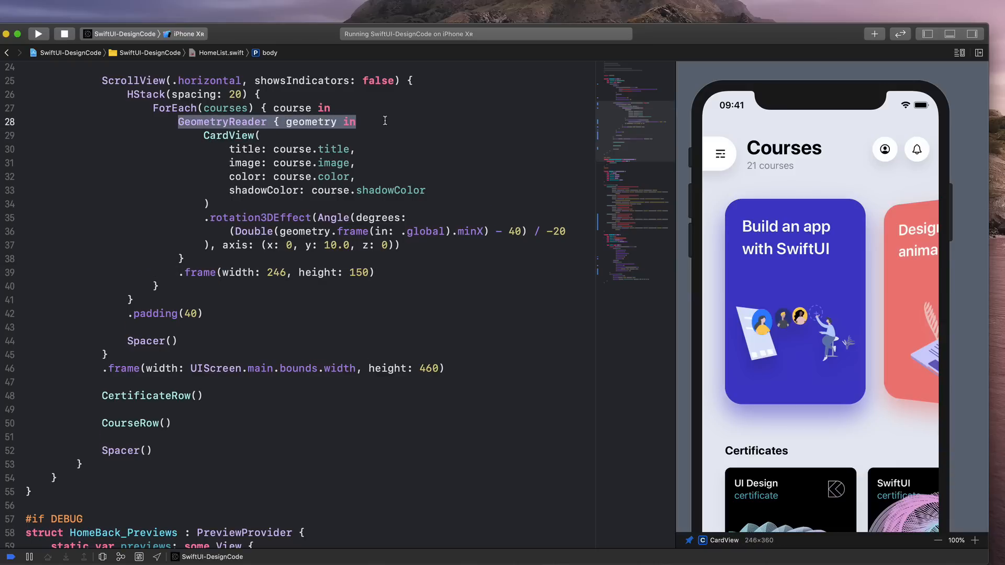
pyautogui.click(255, 258)
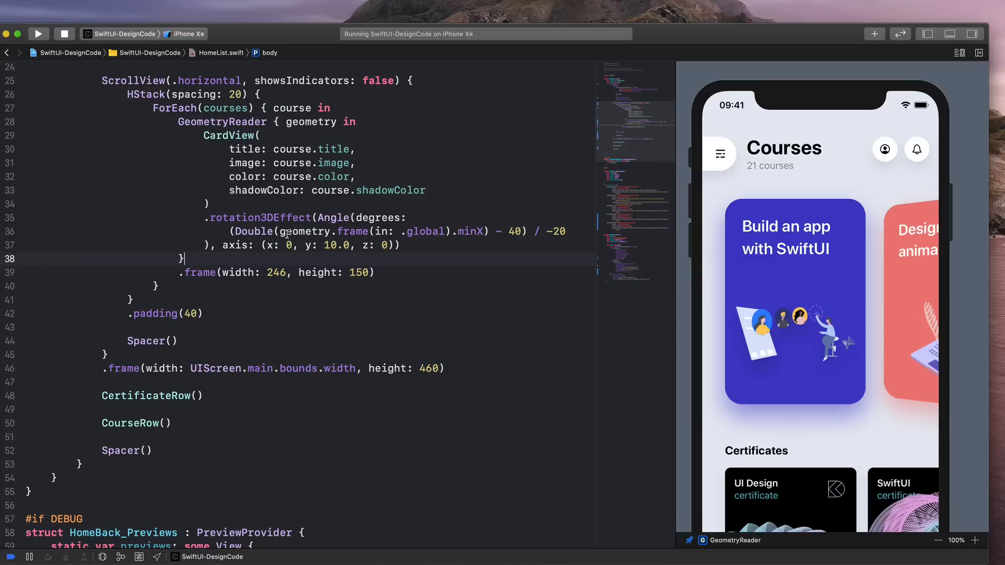
pyautogui.moveTo(280, 232); pyautogui.dragTo(366, 231)
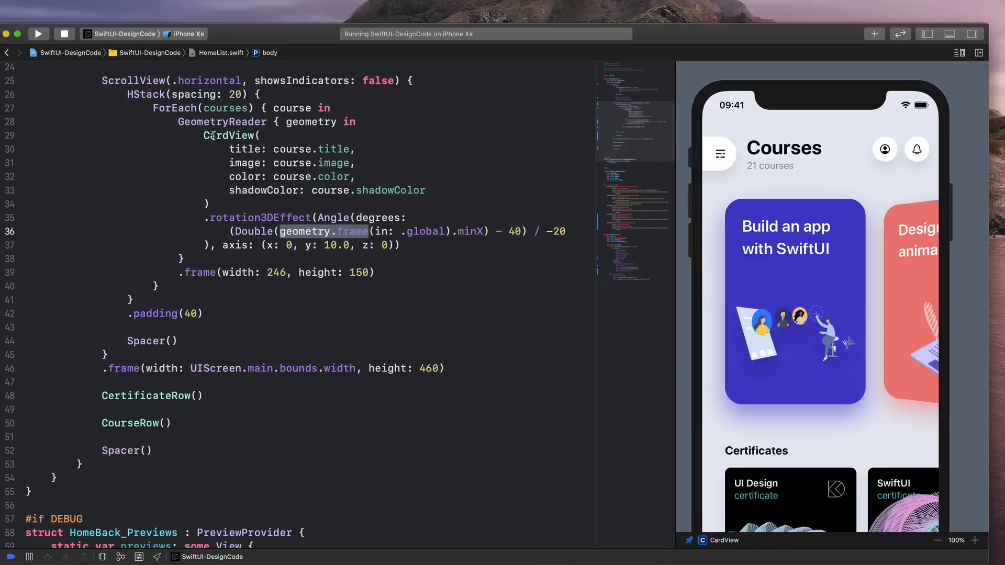
pyautogui.click(233, 136)
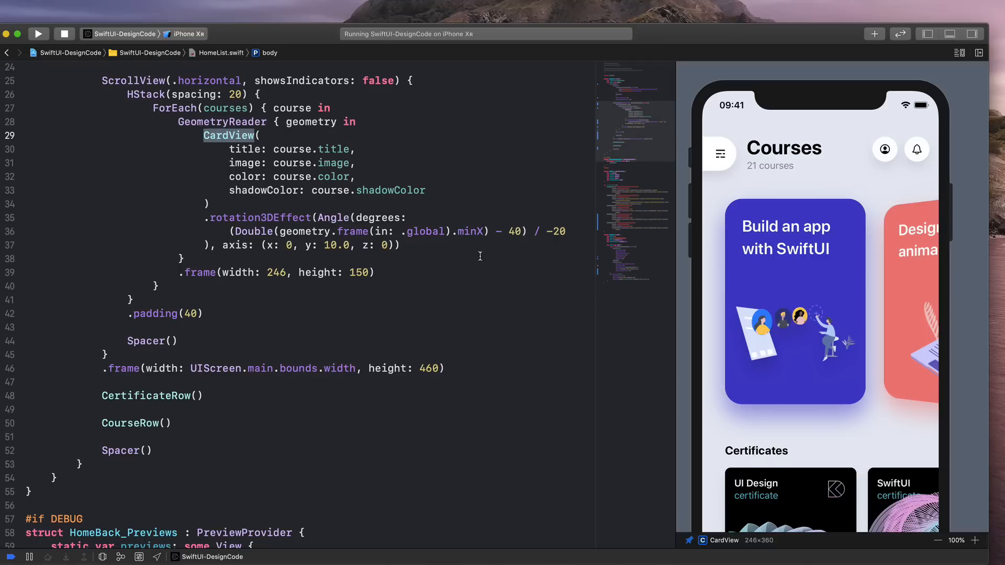
pyautogui.doubleClick(429, 233)
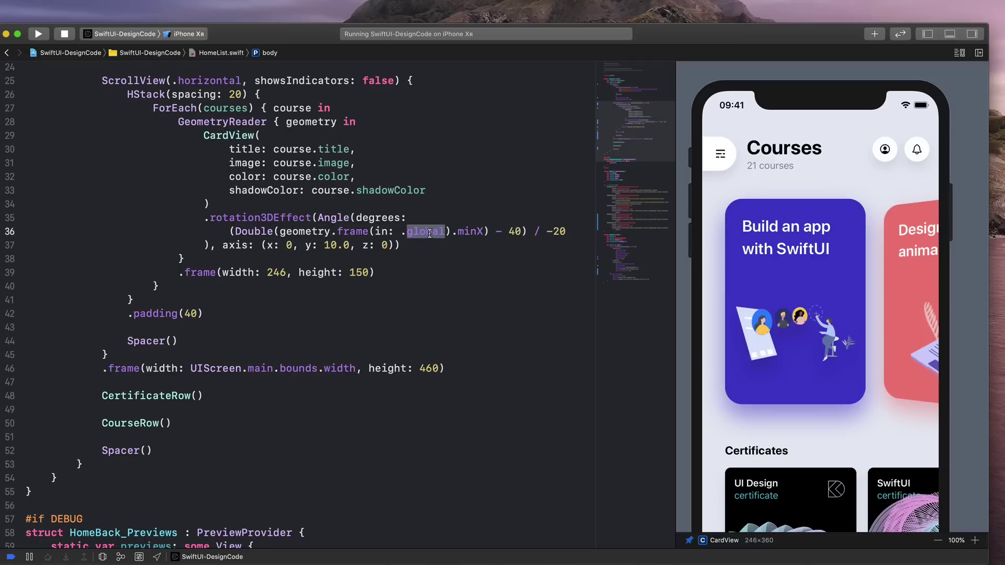
pyautogui.doubleClick(471, 232)
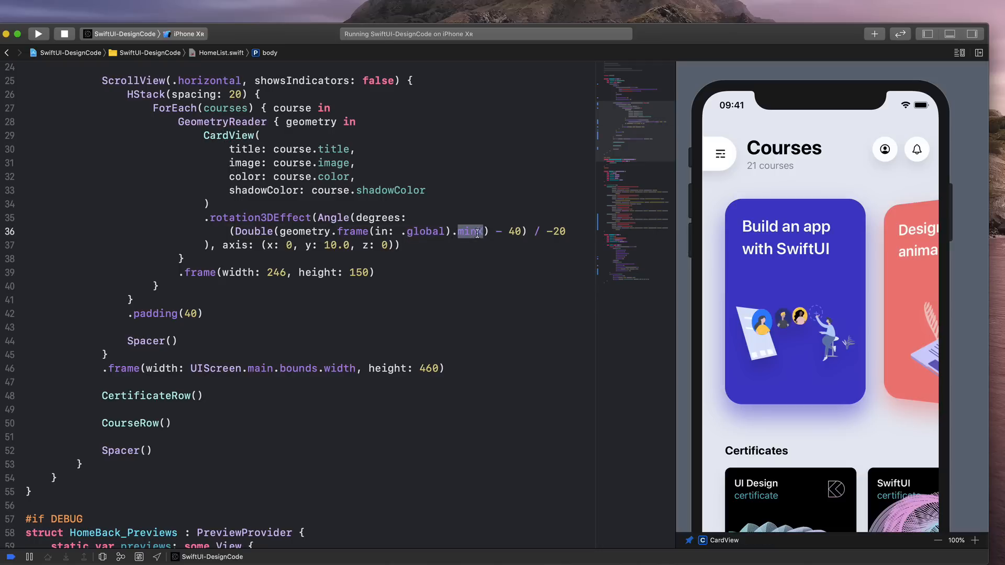
pyautogui.click(476, 233)
pyautogui.doubleClick(514, 233)
pyautogui.moveTo(566, 233); pyautogui.dragTo(547, 233)
pyautogui.click(568, 234)
pyautogui.moveTo(827, 280)
pyautogui.mouseDown()
pyautogui.moveTo(759, 282)
pyautogui.moveTo(864, 292)
pyautogui.mouseUp()
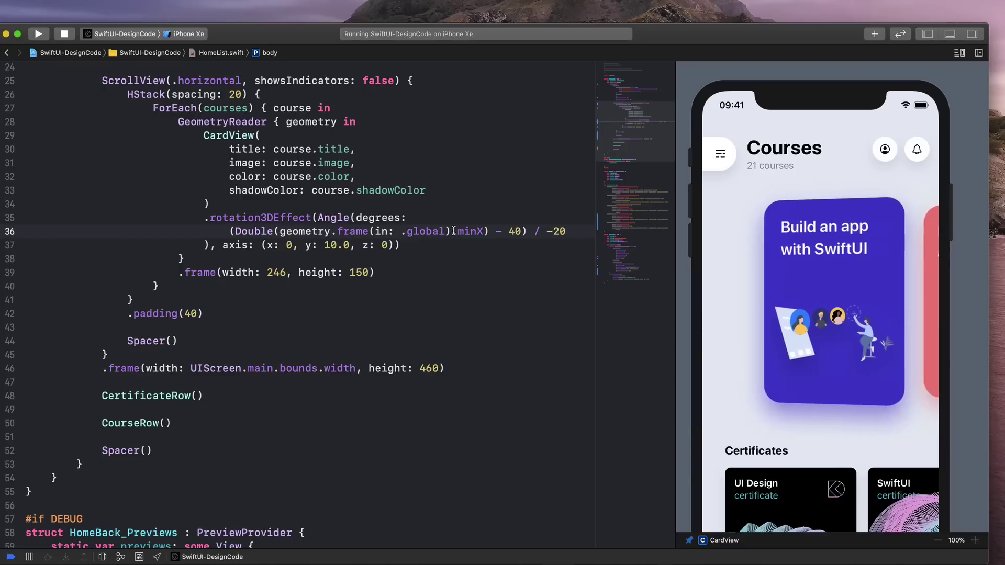
pyautogui.doubleClick(314, 124)
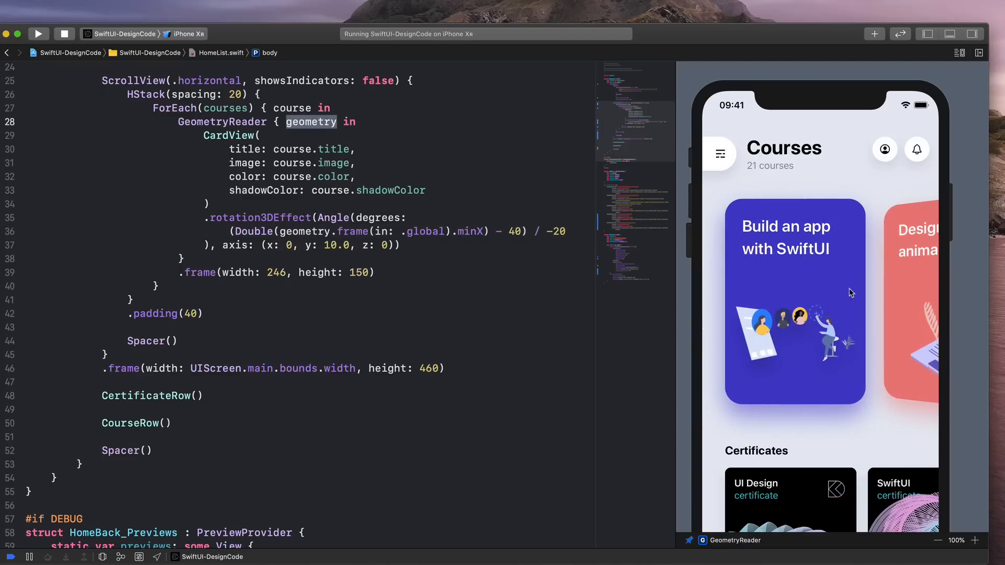
# Tour the running app: tilt the Certificates cards, dismiss them, and peek at the side menu
pyautogui.click(540, 251)
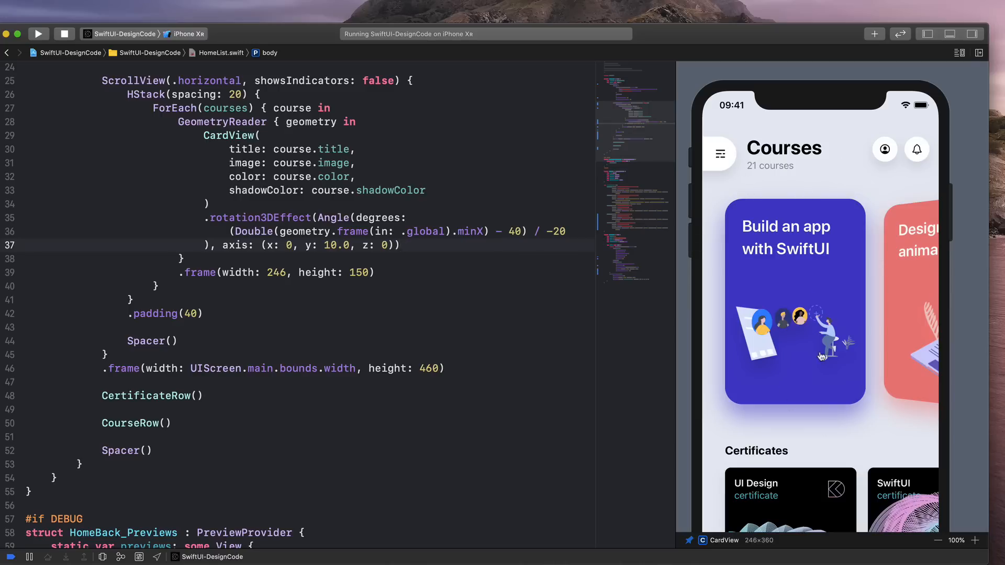
pyautogui.scroll(-3, 811, 246)
pyautogui.click(884, 149)
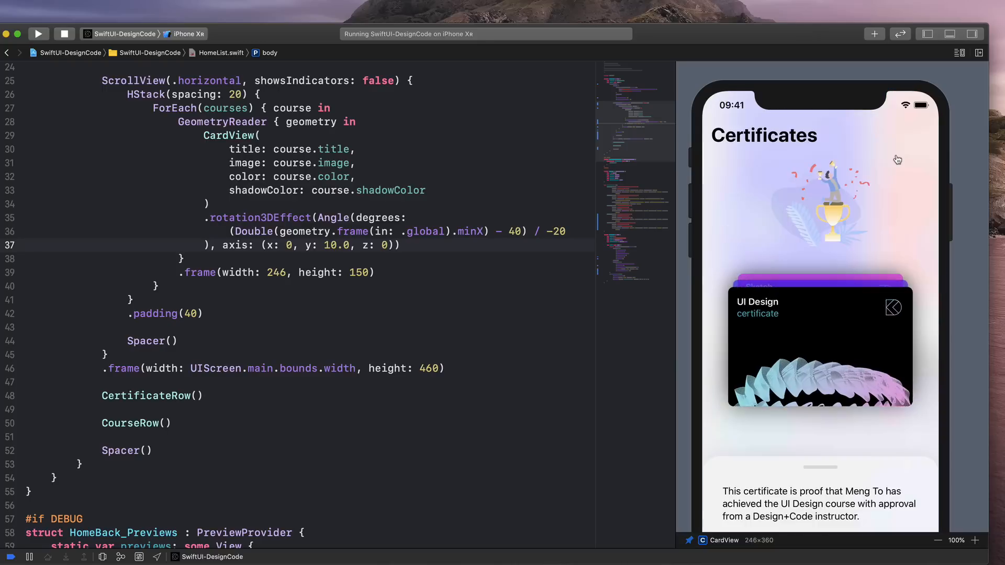
pyautogui.moveTo(826, 160)
pyautogui.mouseDown()
pyautogui.moveTo(826, 353)
pyautogui.moveTo(864, 527)
pyautogui.mouseUp()
pyautogui.click(884, 149)
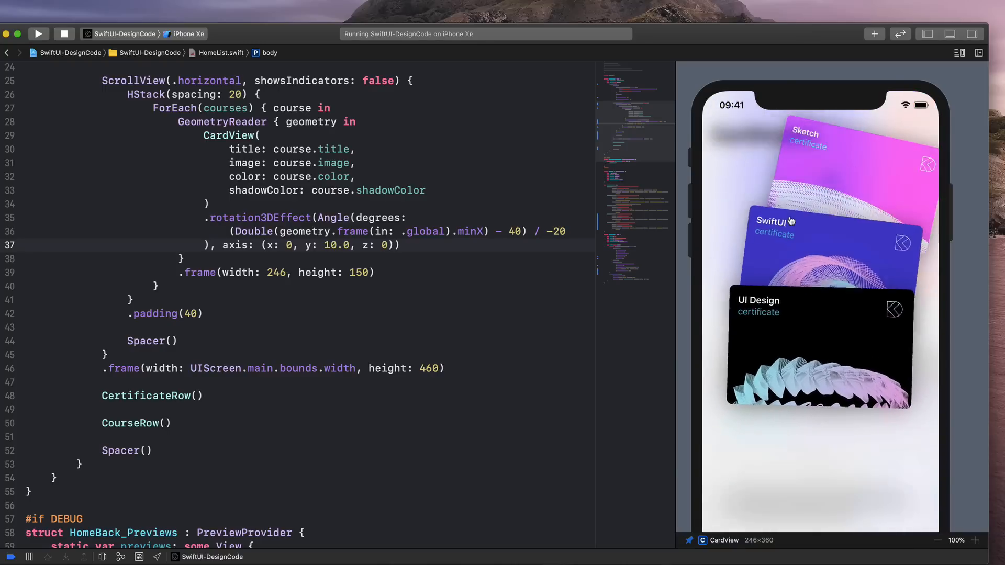
pyautogui.moveTo(816, 236); pyautogui.dragTo(816, 487)
pyautogui.click(720, 155)
pyautogui.click(793, 165)
# In Updates, edit the list to drag the SwiftUI row lower, finish, and return to Courses
pyautogui.click(916, 152)
pyautogui.moveTo(861, 227); pyautogui.dragTo(892, 408)
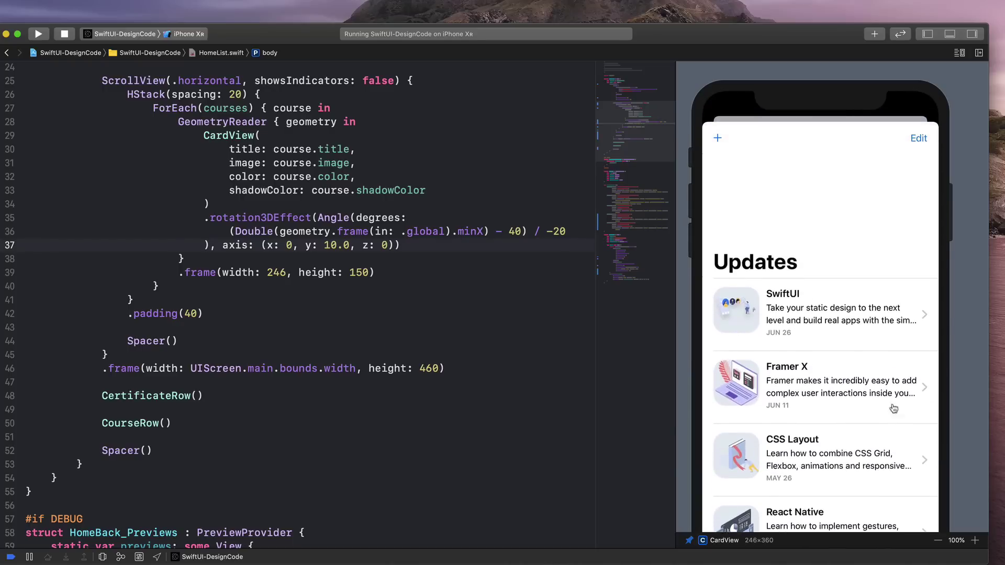
pyautogui.click(917, 140)
pyautogui.moveTo(919, 220); pyautogui.dragTo(923, 365)
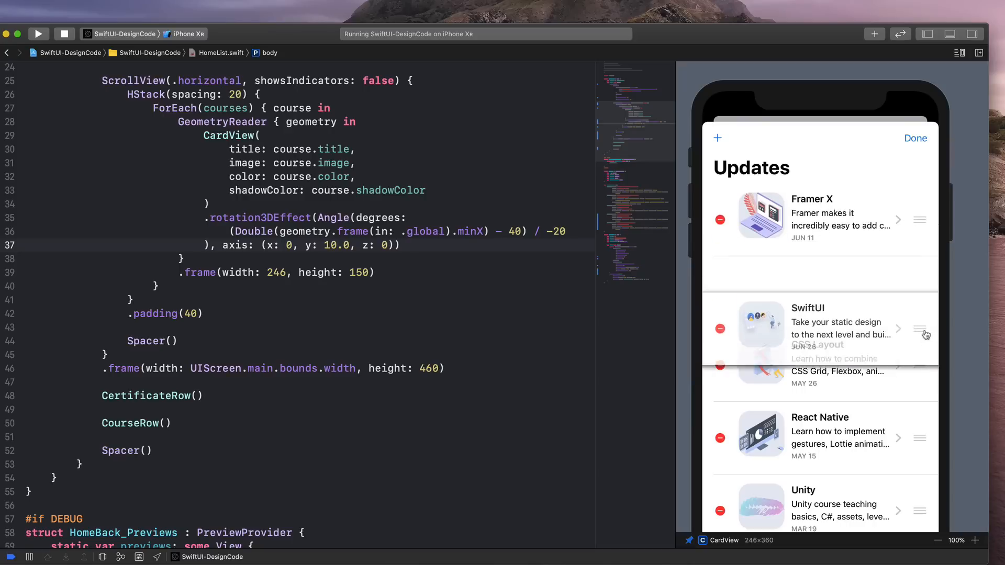
pyautogui.click(917, 139)
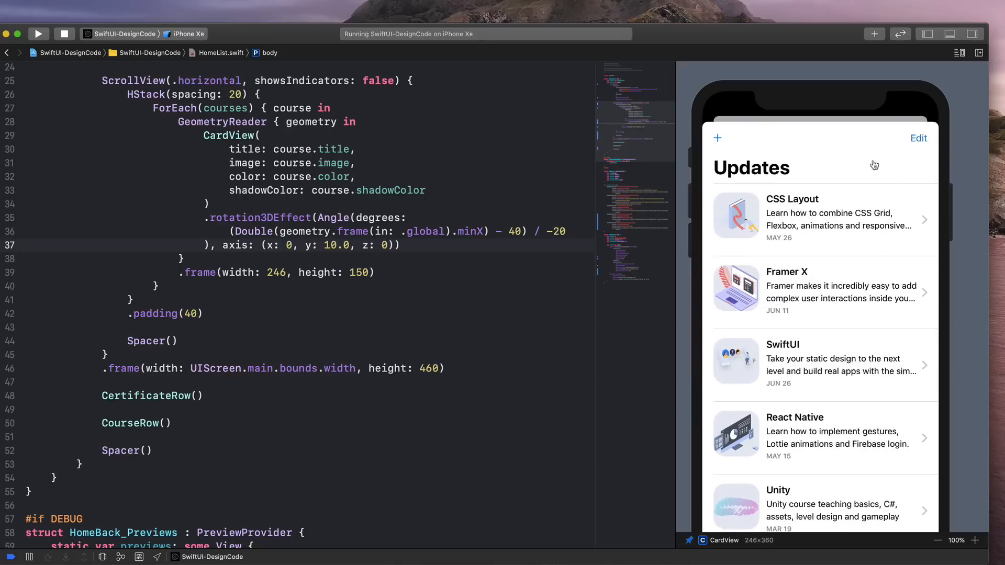
pyautogui.moveTo(848, 144); pyautogui.dragTo(789, 181)
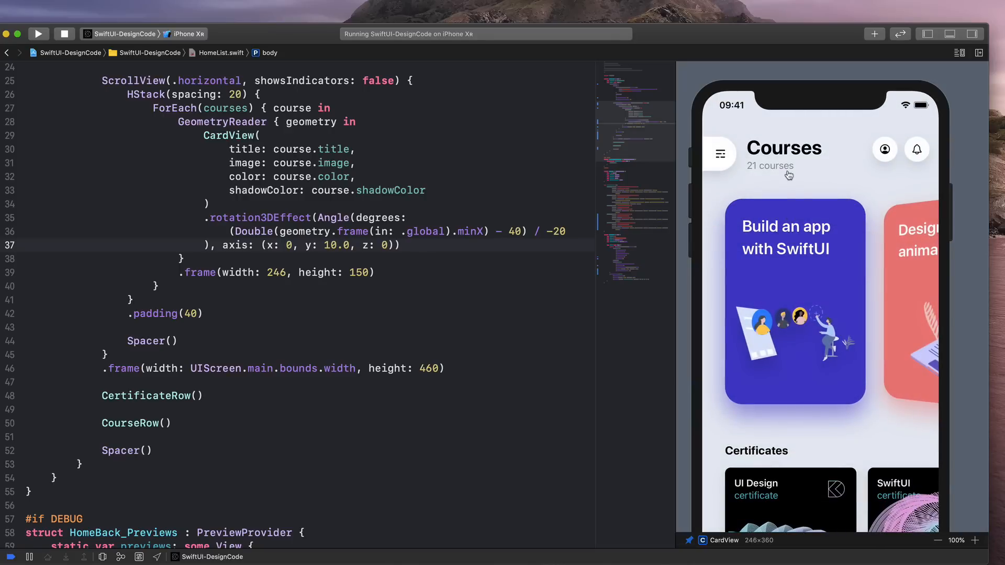